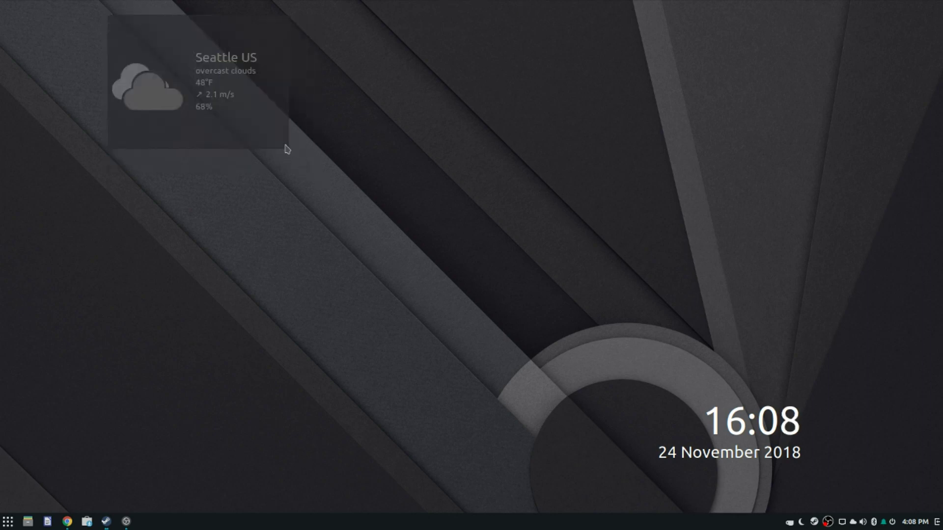
mouse_move(265, 123)
mouse_down()
mouse_move(74, 31)
mouse_move(125, 33)
mouse_move(104, 43)
mouse_move(290, 96)
mouse_move(259, 105)
mouse_move(261, 116)
mouse_up()
drag(261, 116, 771, 439)
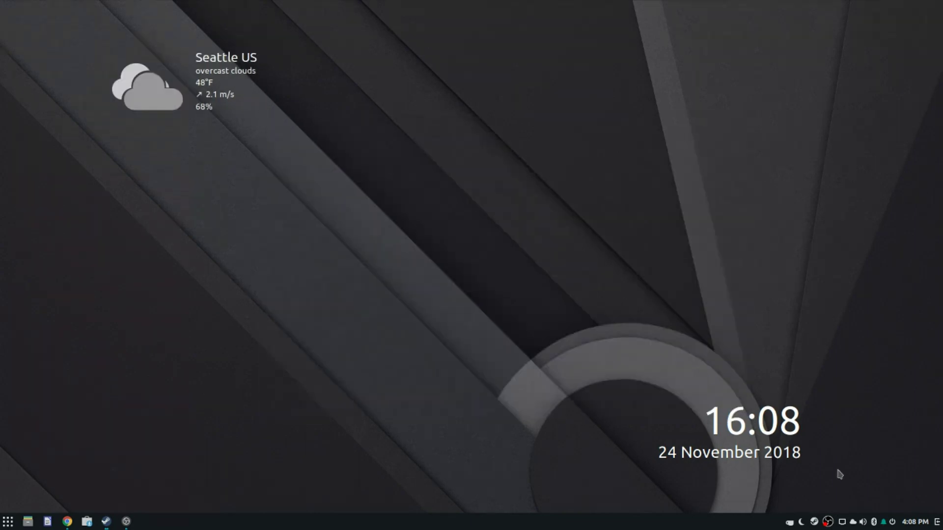
drag(808, 467, 110, 45)
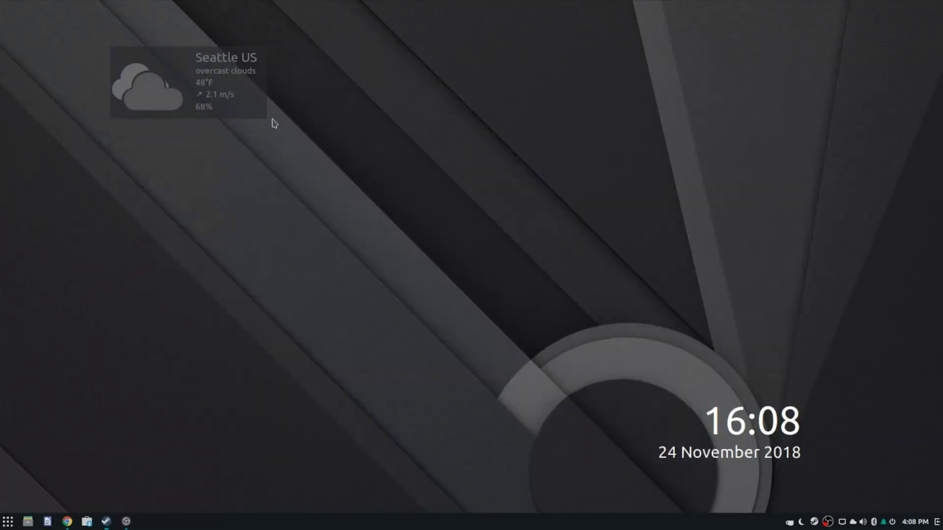
drag(260, 118, 107, 49)
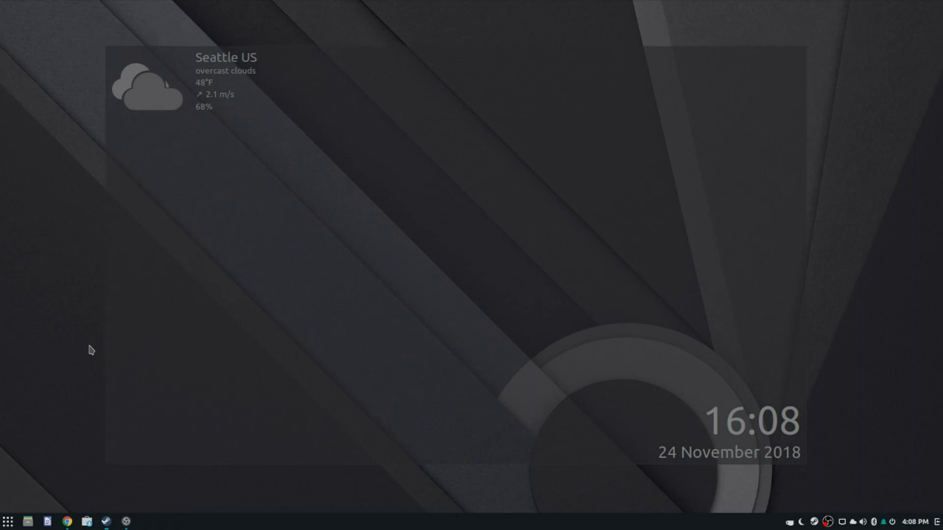
key(Return)
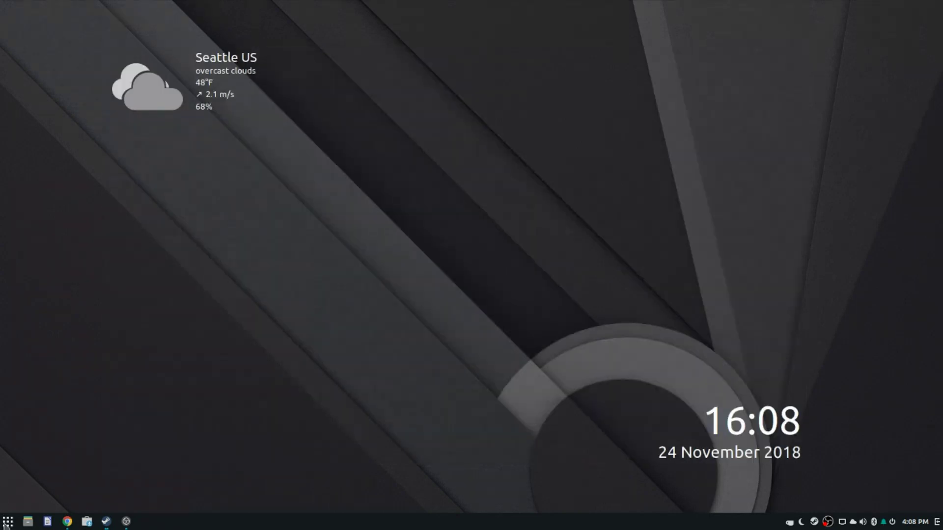
Step: Switch to Chrome, load lutris.net and maximize the browser window
click(7, 521)
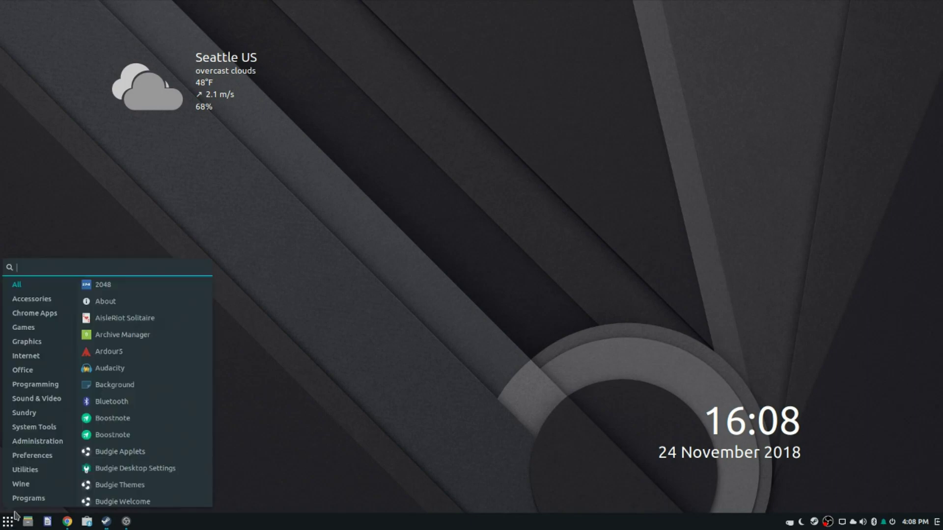
text(ter)
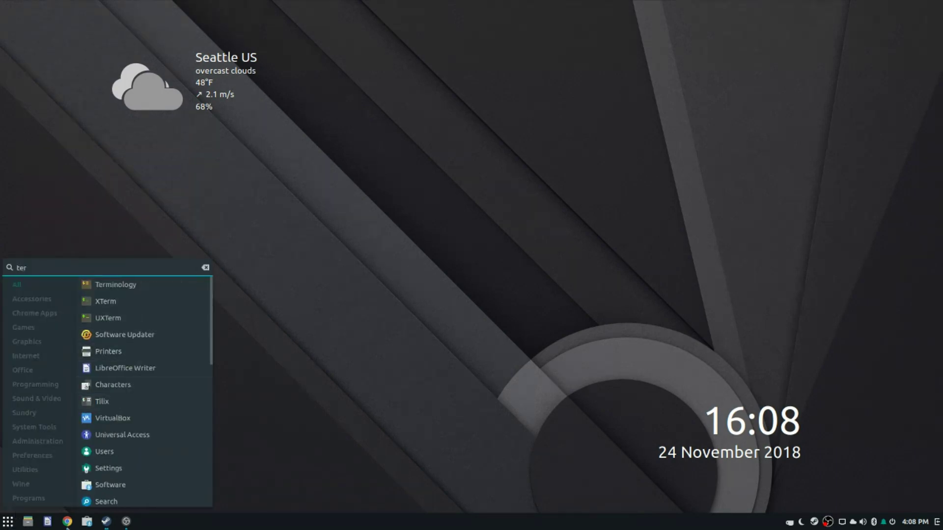
click(67, 521)
text(lu)
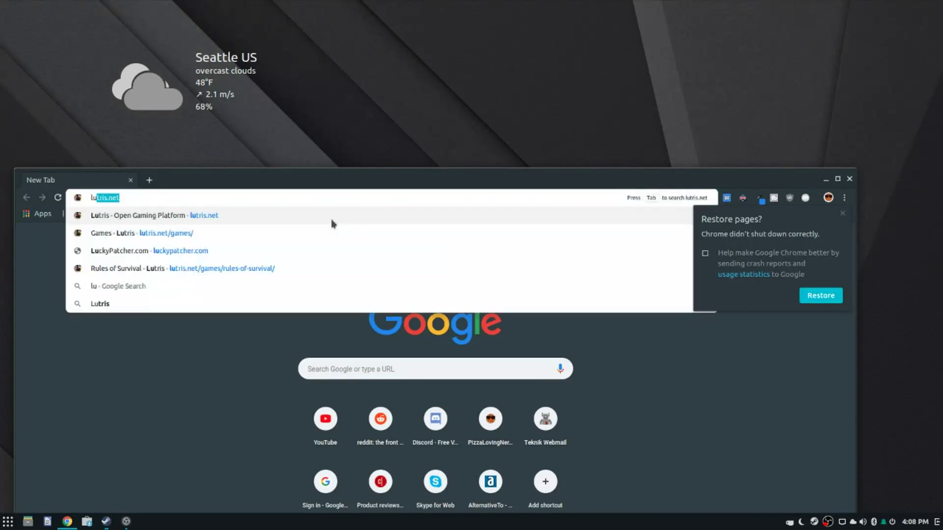
text(tris://lutris.net/games/)
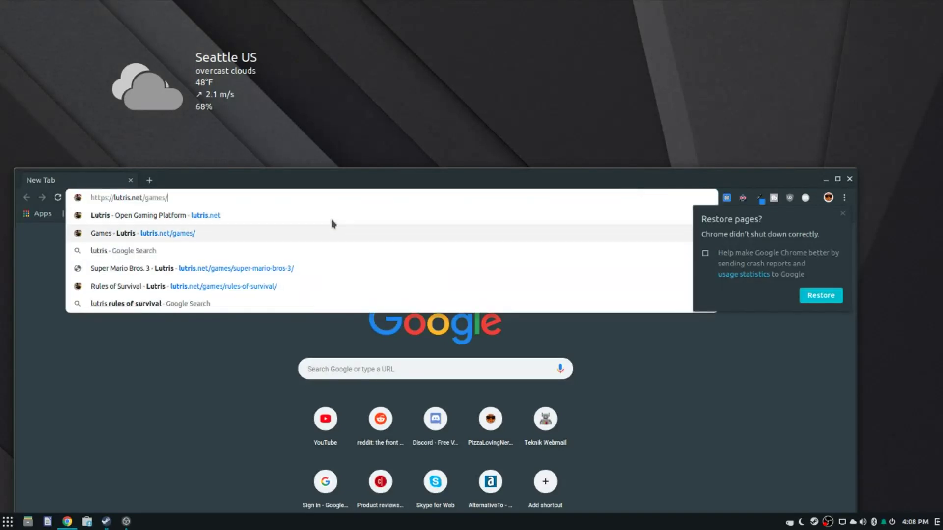
key(Return)
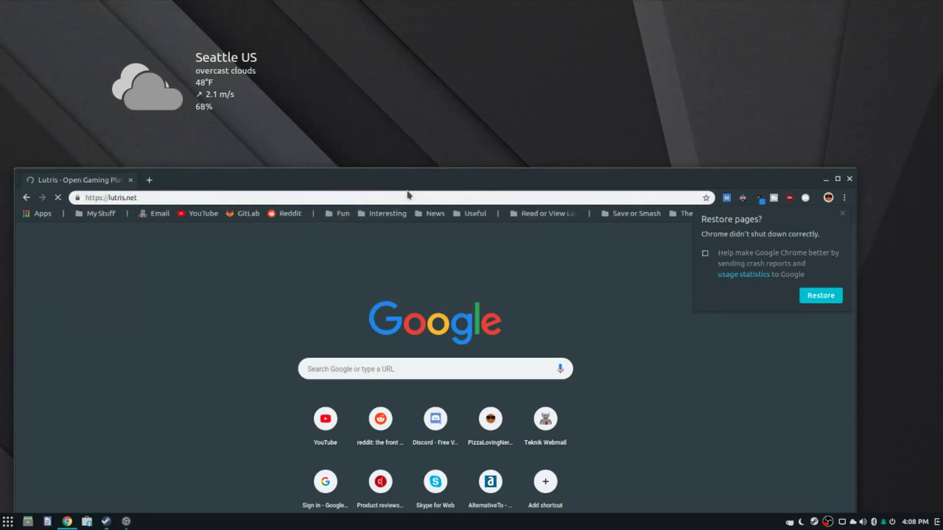
double_click(408, 182)
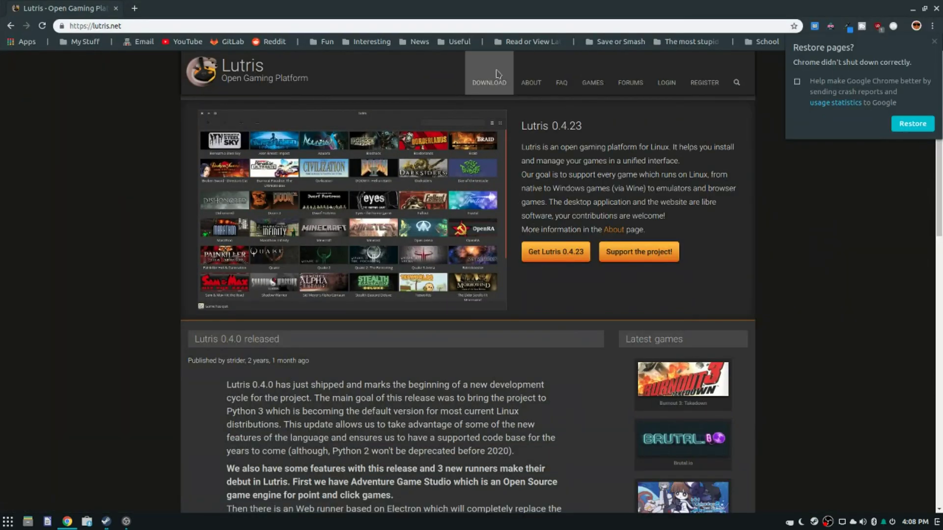
Step: Go to the Lutris Download page and examine the installation commands for Ubuntu and its derivatives
click(489, 82)
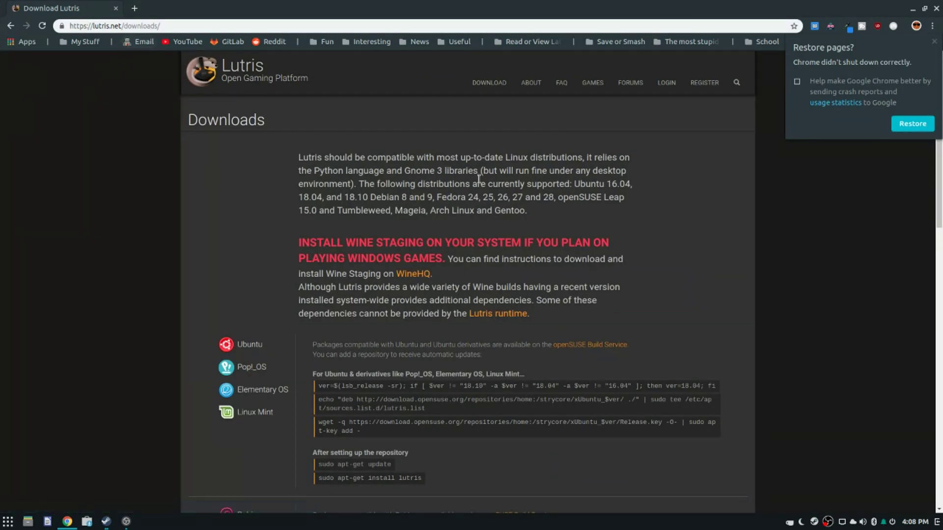
scroll(488, 238, down, 3)
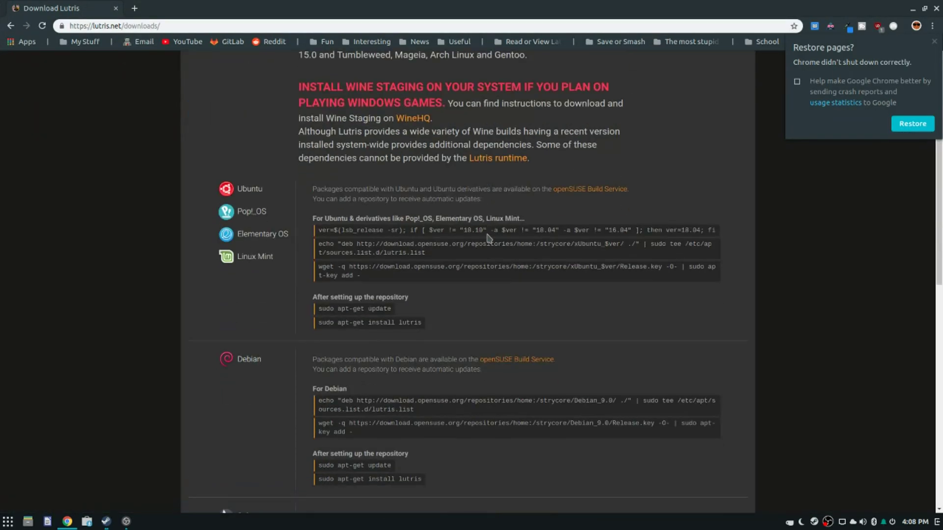
triple_click(463, 229)
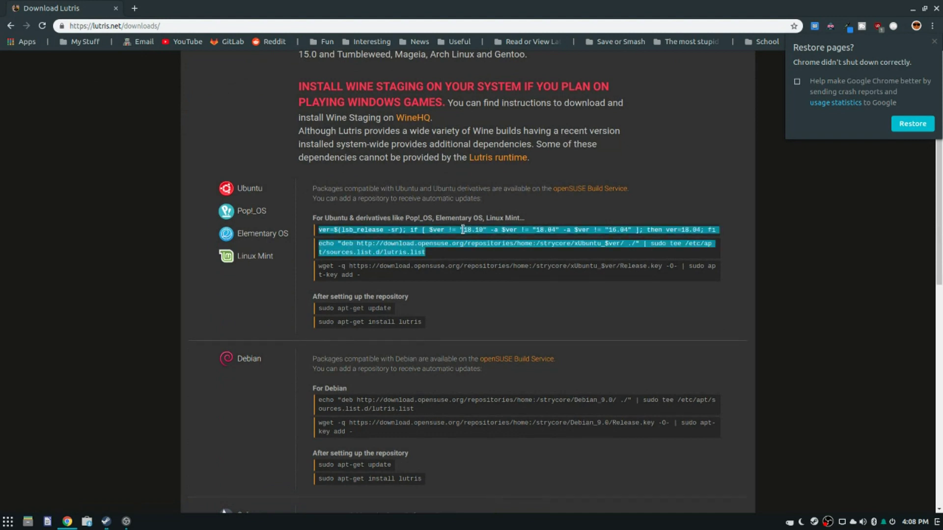
click(344, 239)
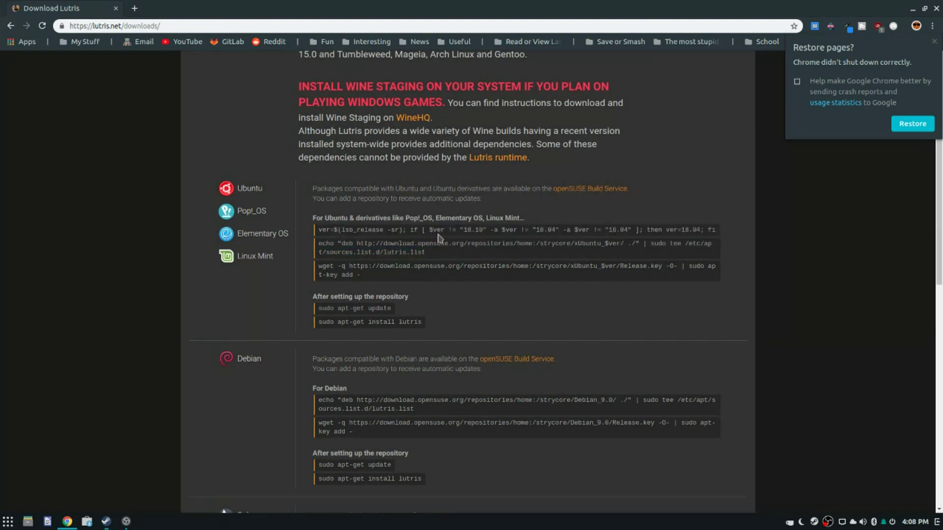
triple_click(454, 230)
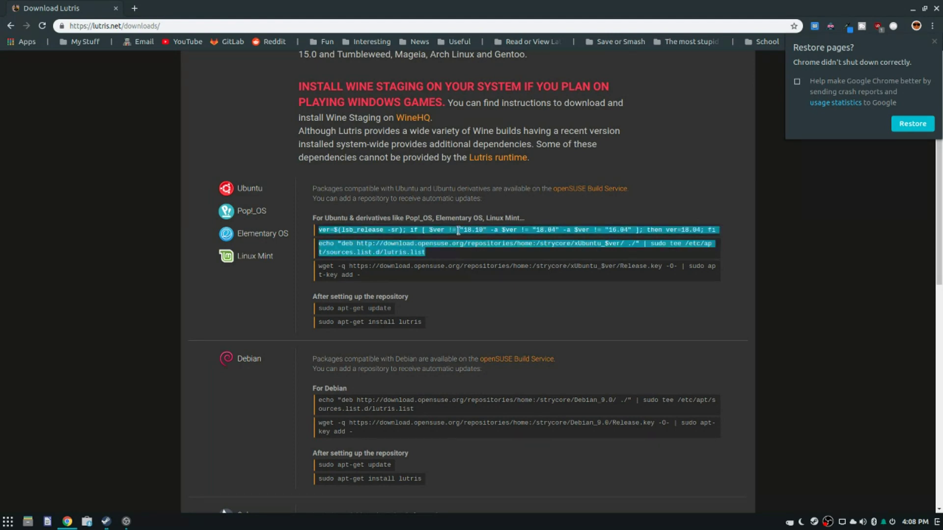
scroll(462, 235, down, 4)
scroll(469, 238, up, 4)
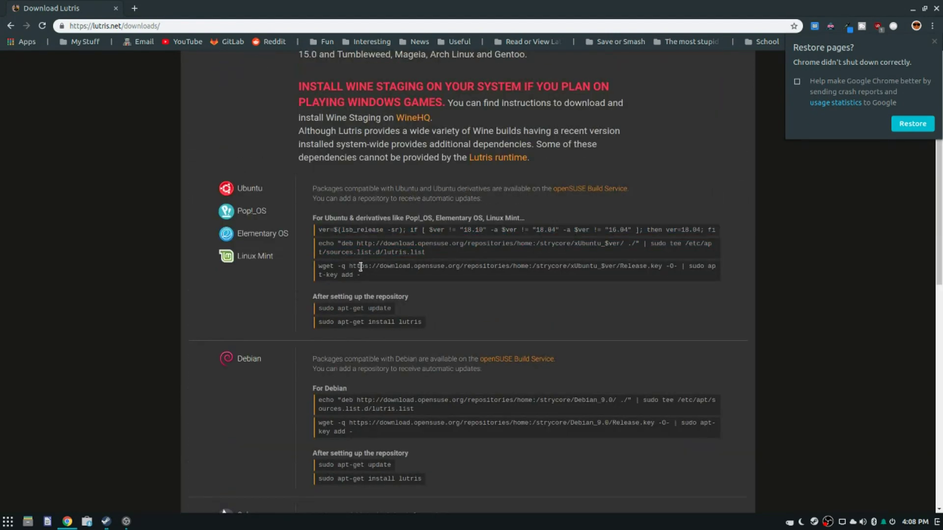
double_click(375, 322)
scroll(434, 356, down, 3)
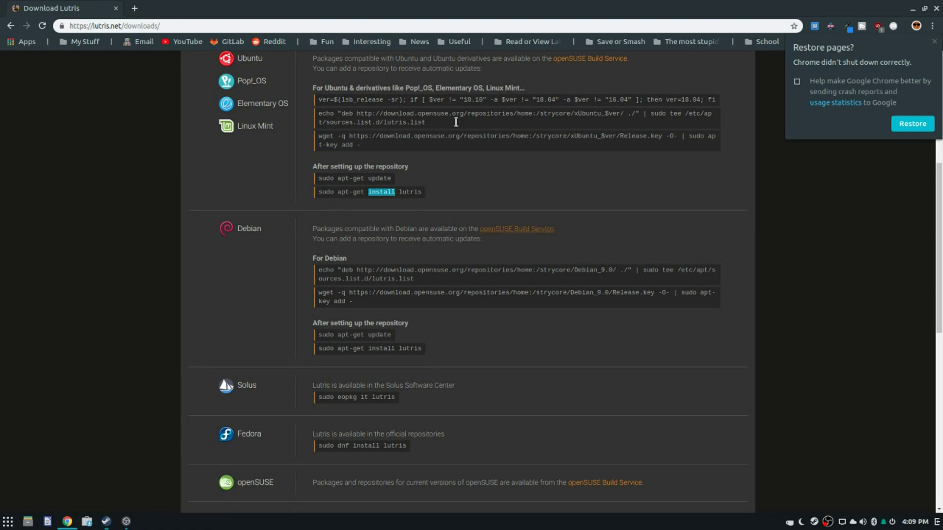
drag(363, 145, 312, 117)
click(383, 118)
scroll(382, 118, up, 2)
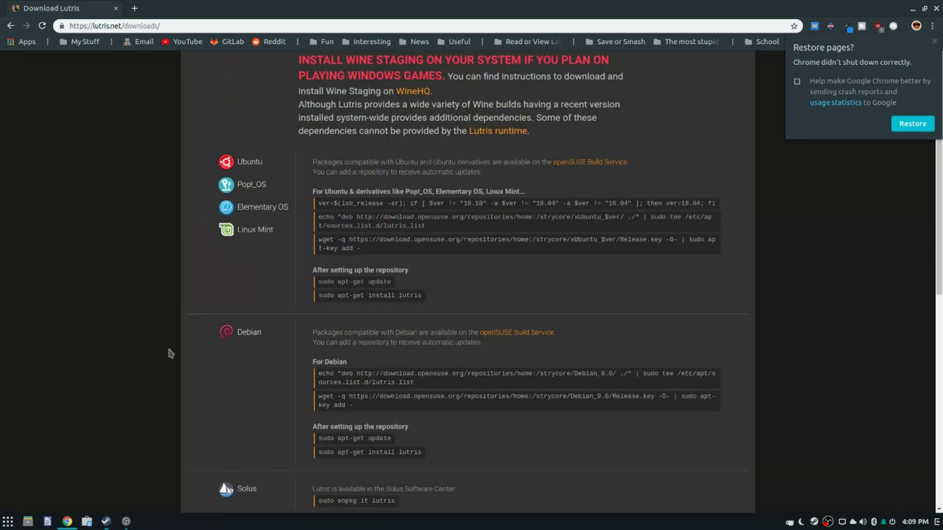
Step: Find and launch the Tilix terminal
key(super)
text(ter)
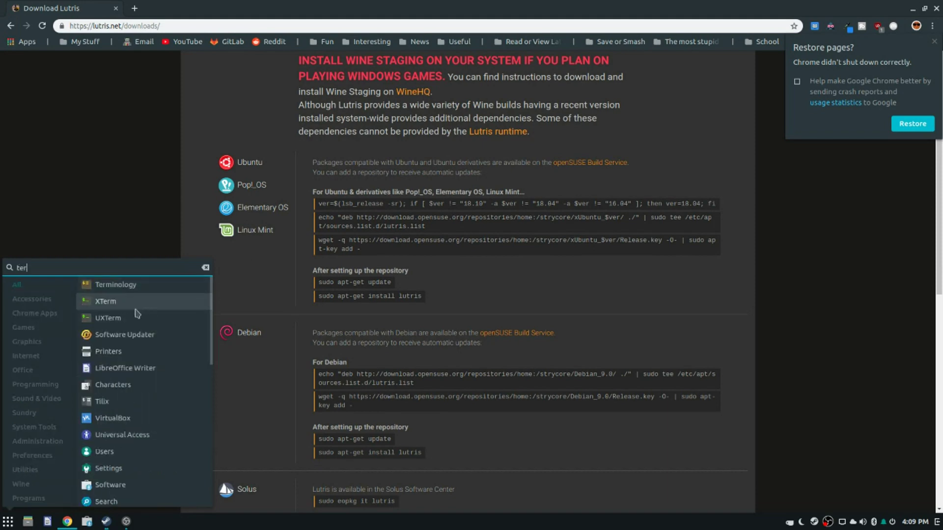
click(174, 401)
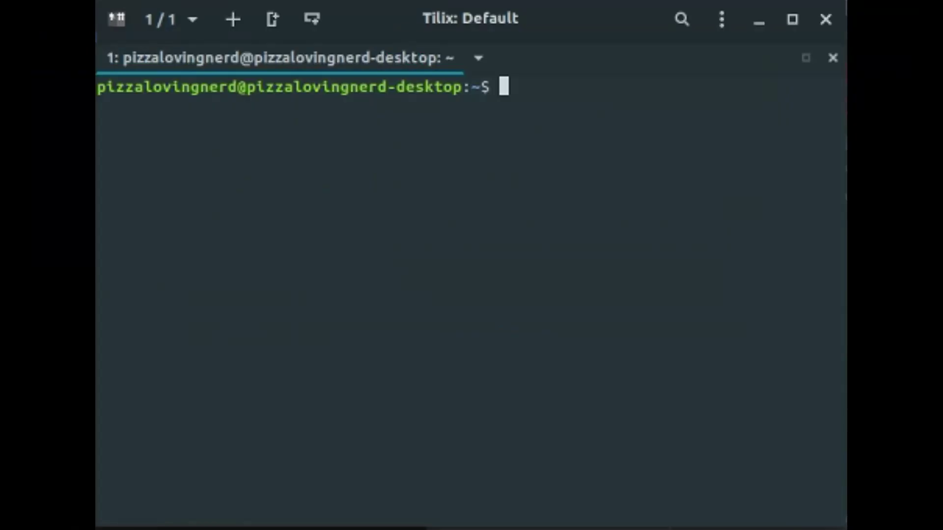
Step: Install Lutris and Wine with "sudo apt install lutris wine", accepting the installation
text(sudo apt insta)
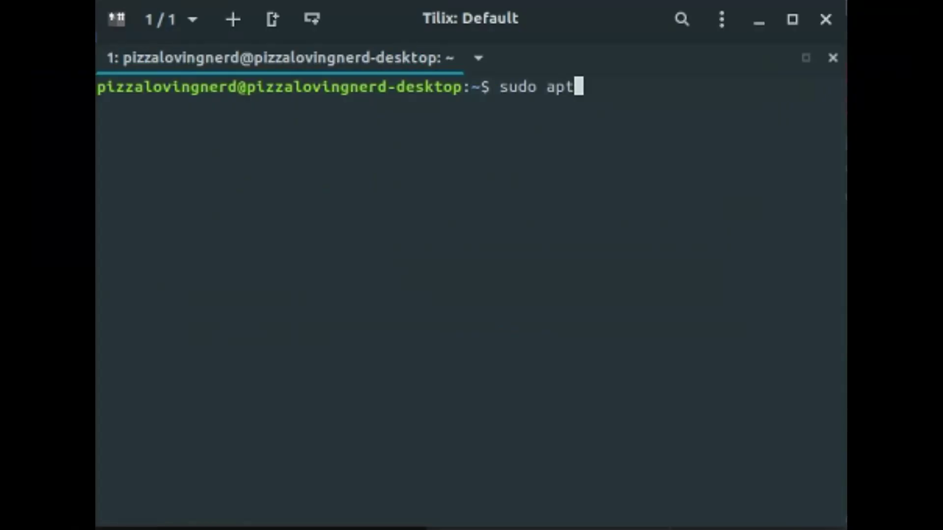
text(ll lutris)
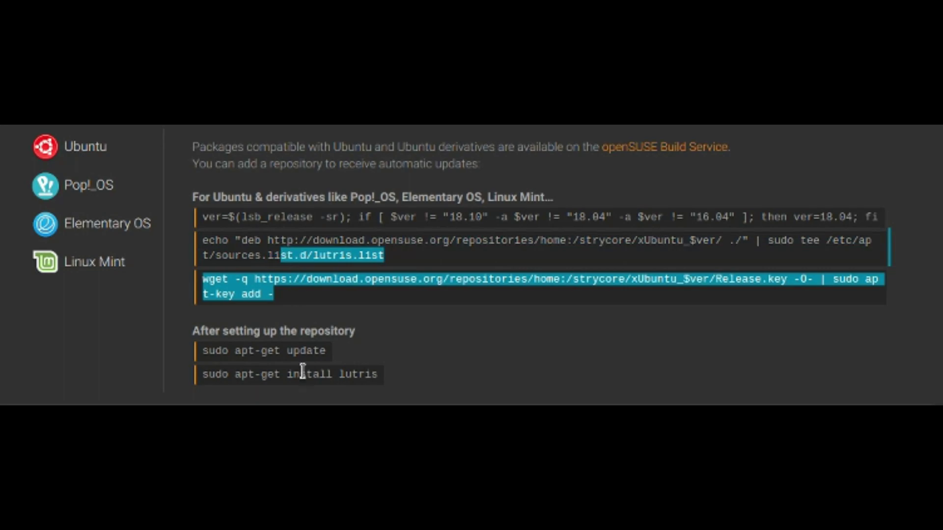
key(alt+Tab)
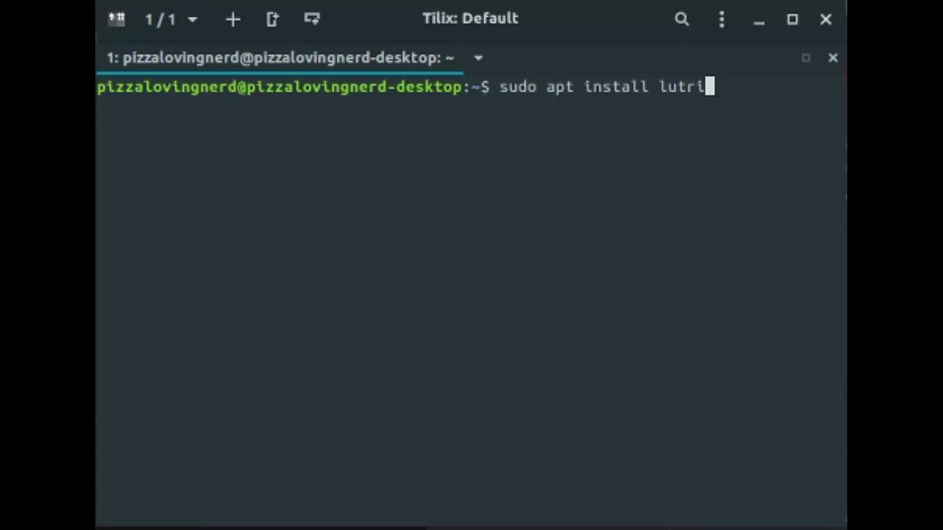
text(s wine)
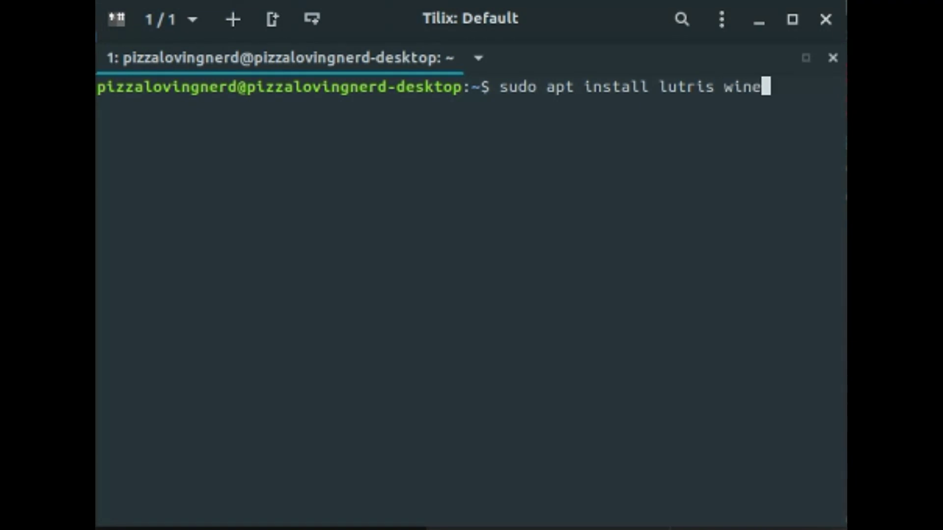
key(Return)
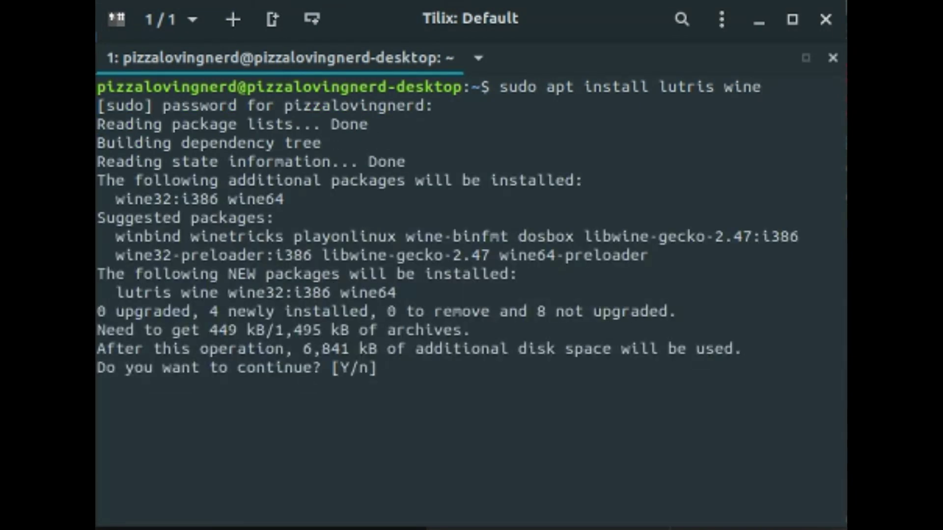
text(y)
key(Return)
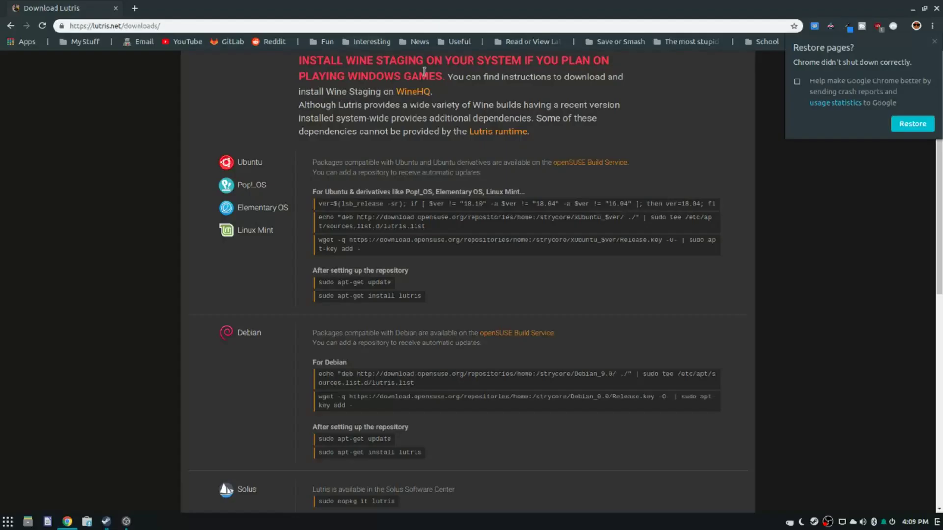
Step: Launch the installed Lutris application
scroll(537, 147, up, 4)
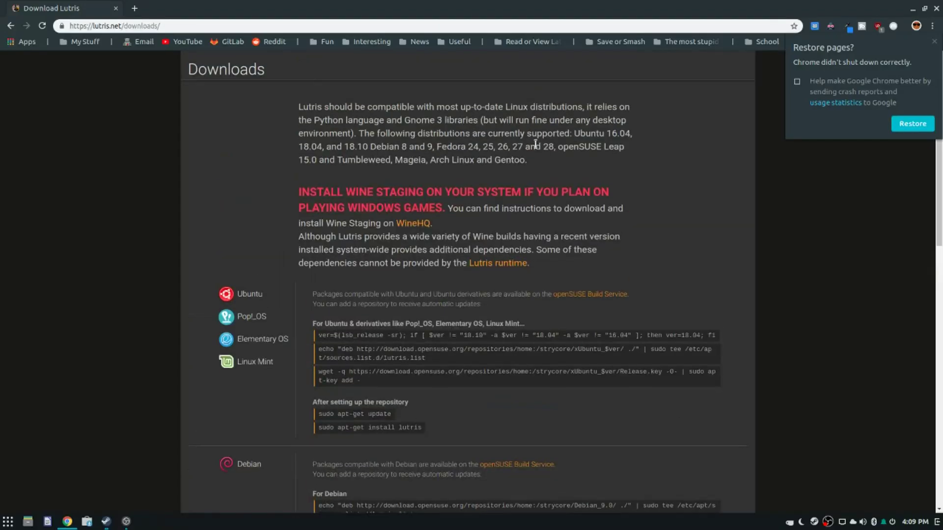
key(super)
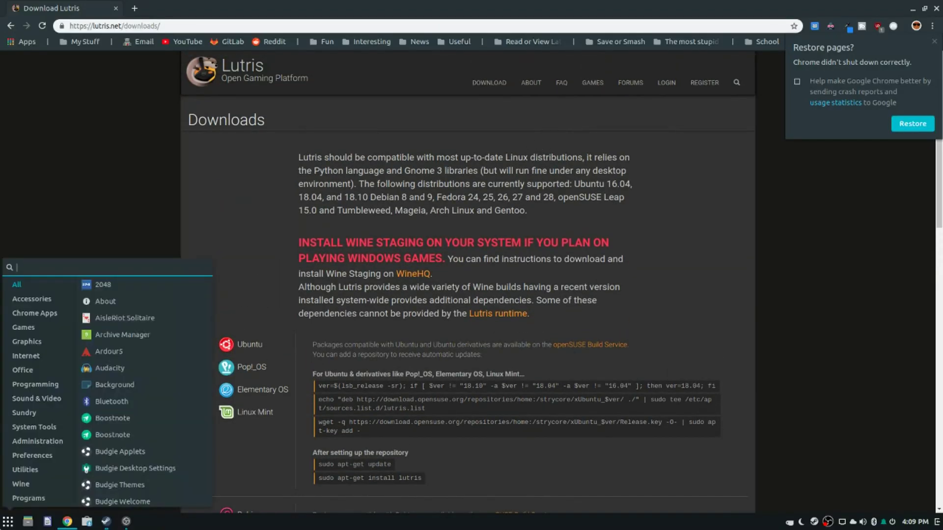
text(lutr)
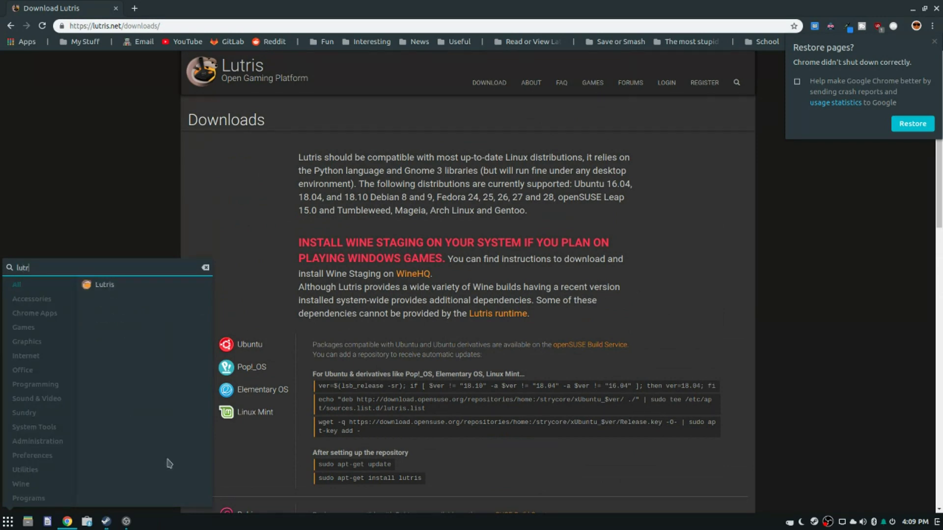
key(Return)
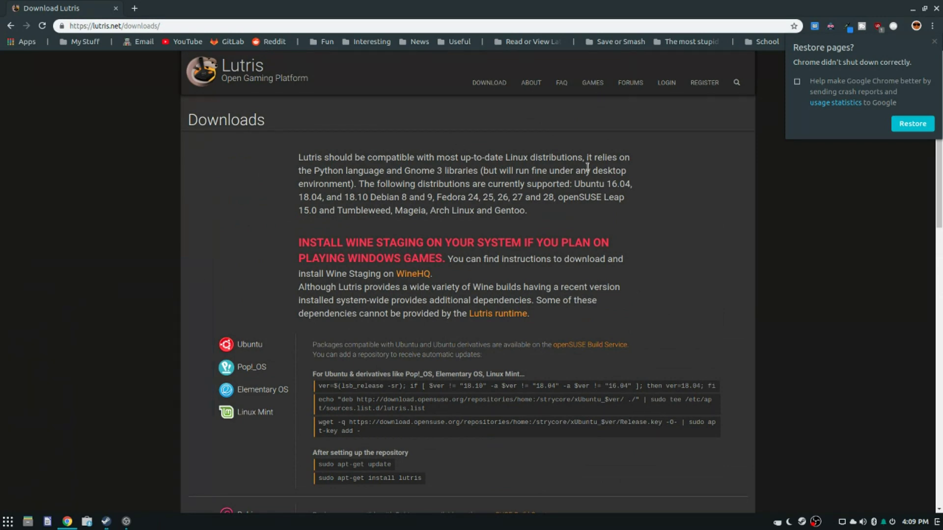
click(263, 154)
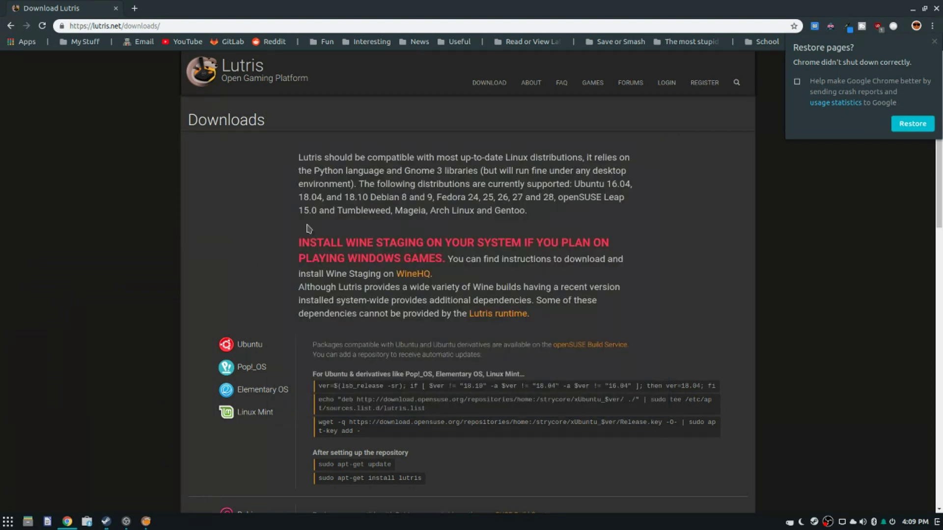
Step: Search the games catalogue on the Lutris website for "Rules of survival" and open the Rules of Survival page
click(584, 85)
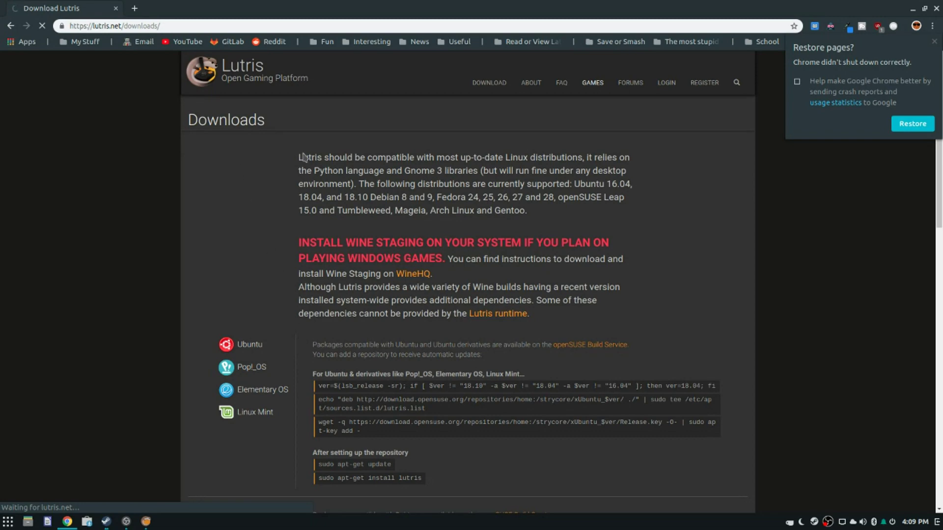
scroll(632, 227, down, 15)
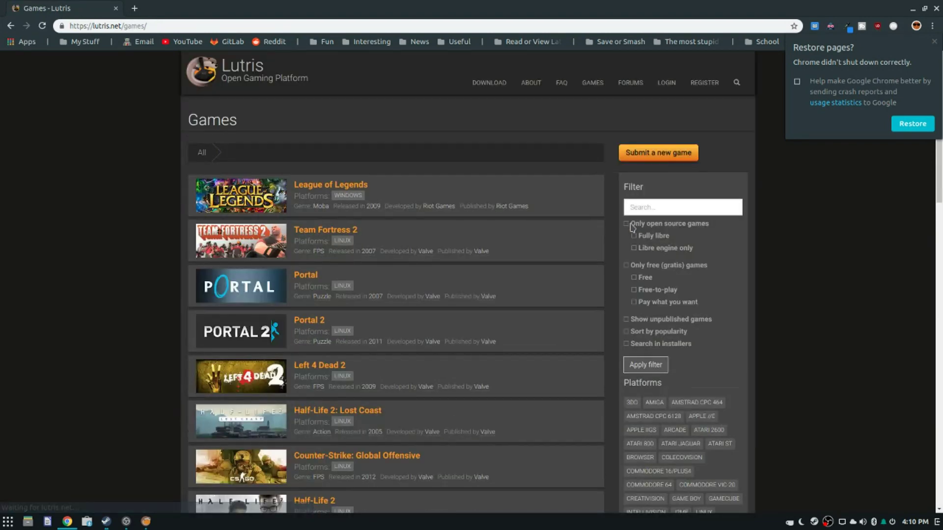
scroll(632, 229, down, 1)
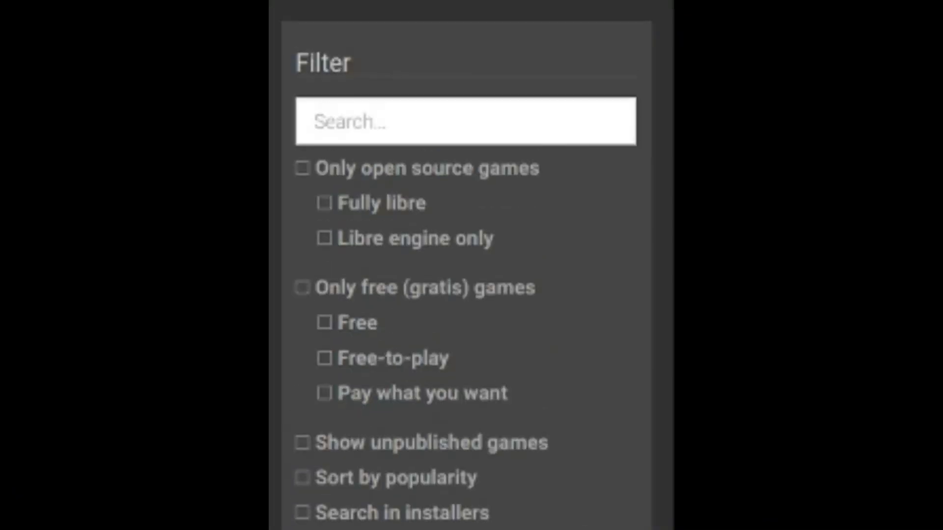
click(375, 117)
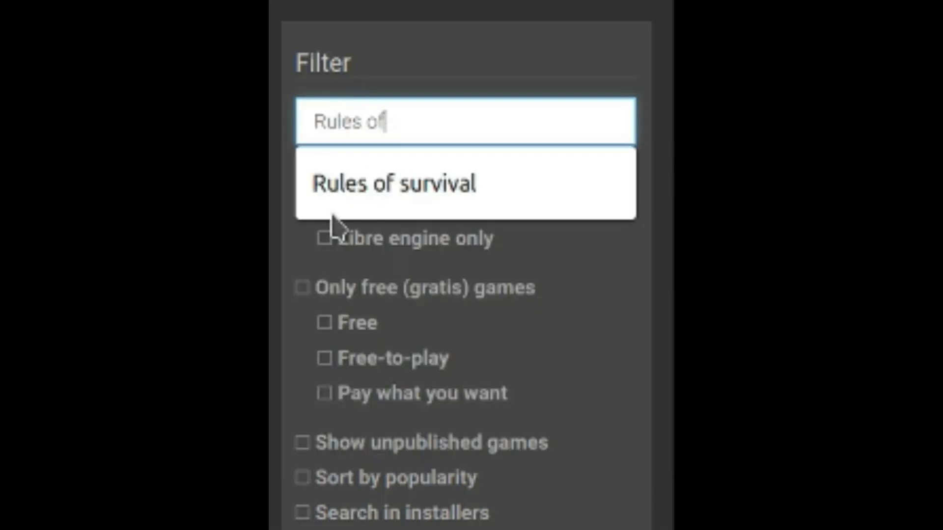
click(364, 196)
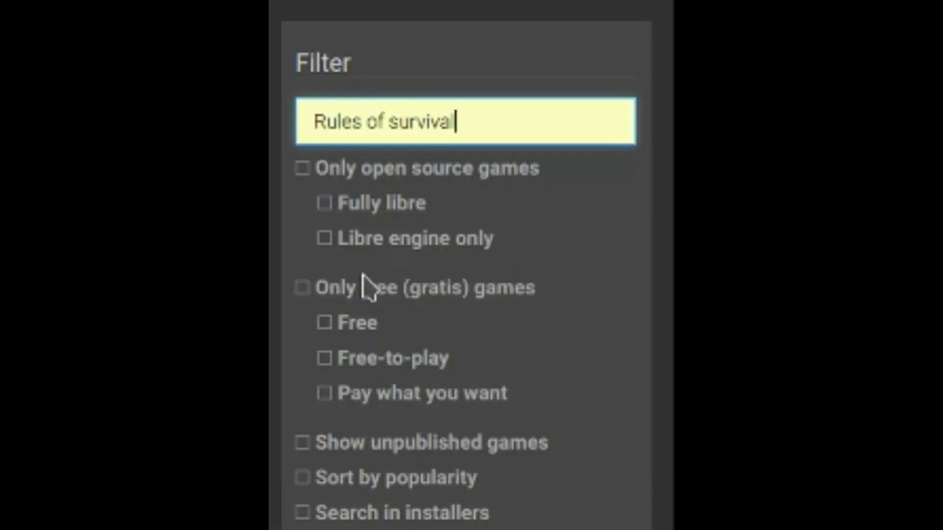
key(Return)
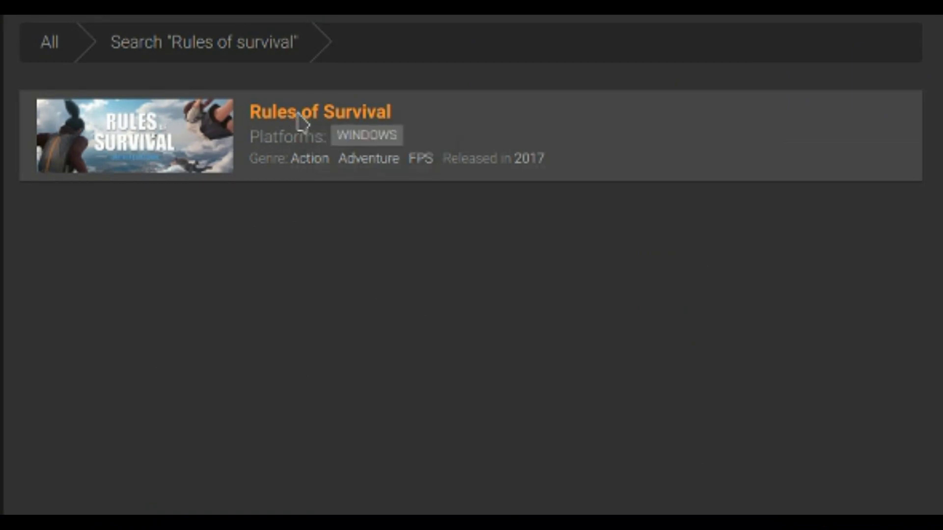
click(366, 143)
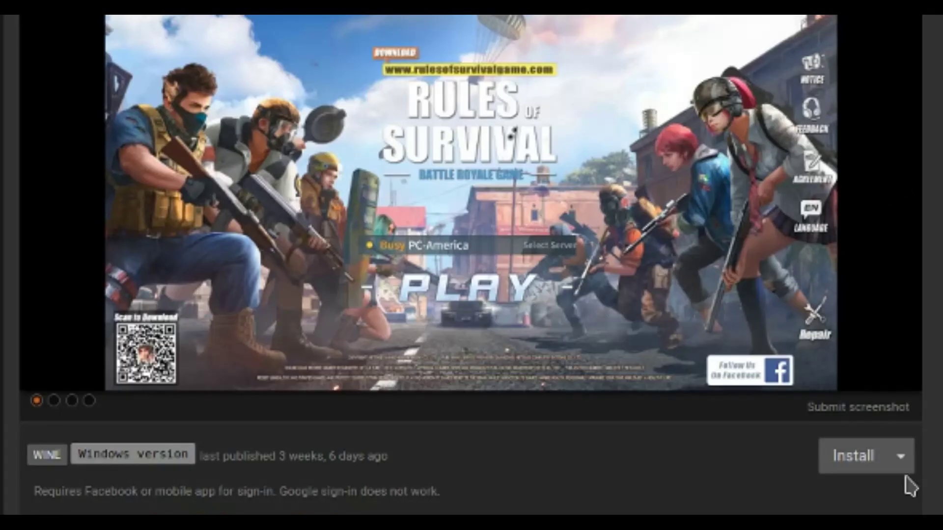
Step: Open the Windows version's installer in Lutris through xdg-open and start installing the Windows (wine) version
click(902, 461)
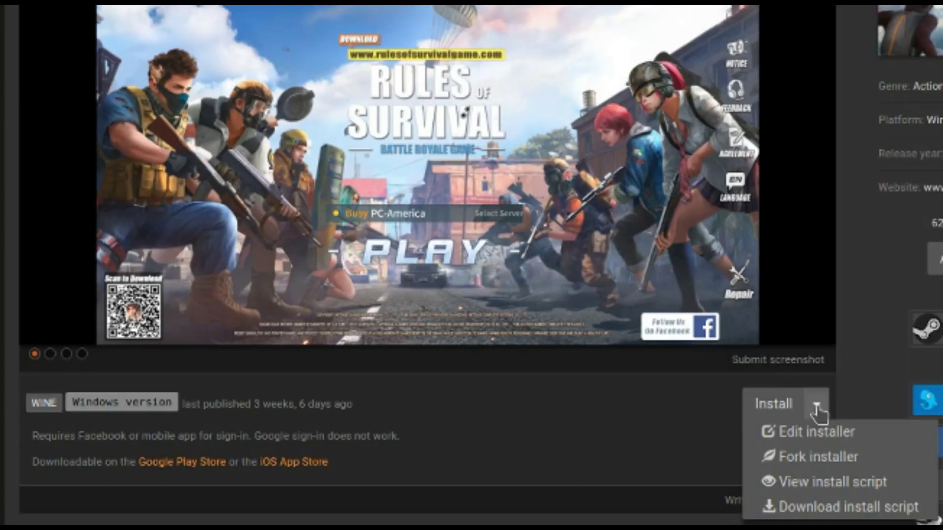
click(774, 404)
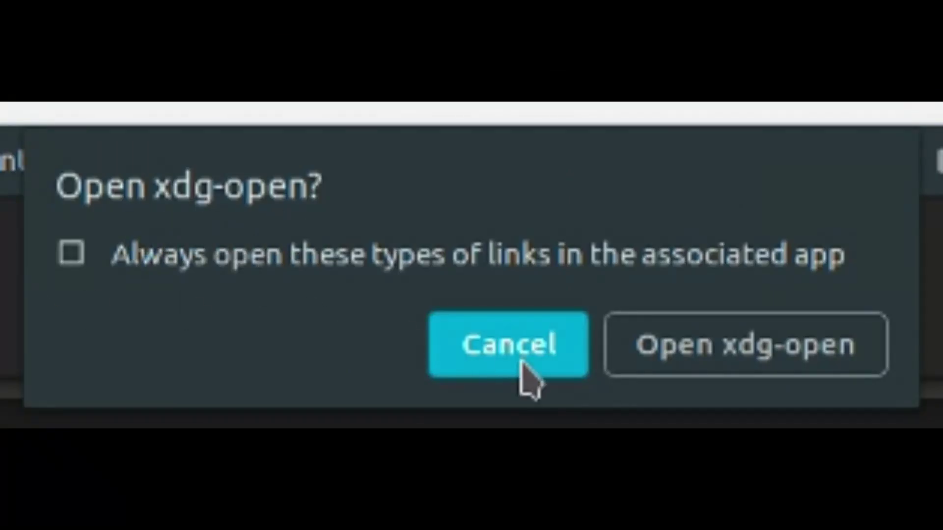
click(688, 371)
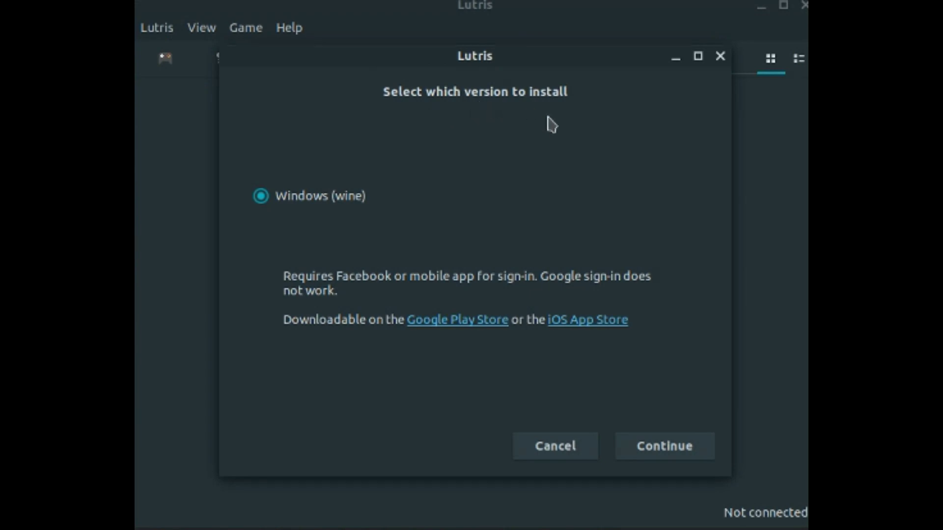
click(641, 448)
click(651, 457)
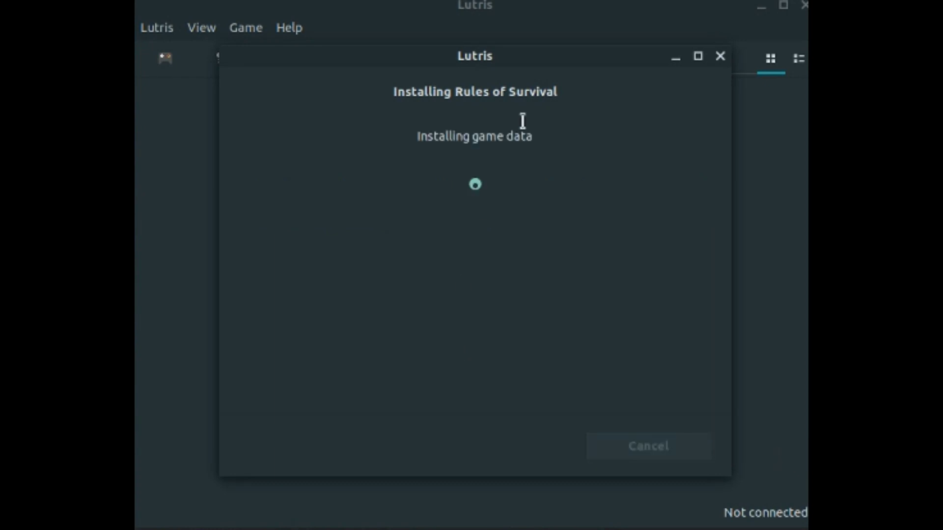
mouse_move(406, 216)
mouse_down()
mouse_move(156, 234)
mouse_move(299, 244)
mouse_move(363, 170)
mouse_move(419, 216)
mouse_up()
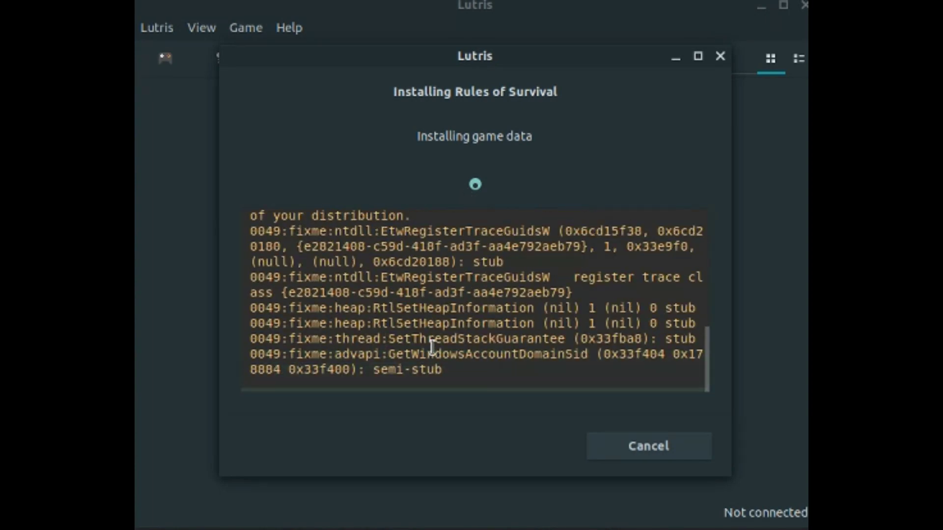
drag(457, 368, 371, 289)
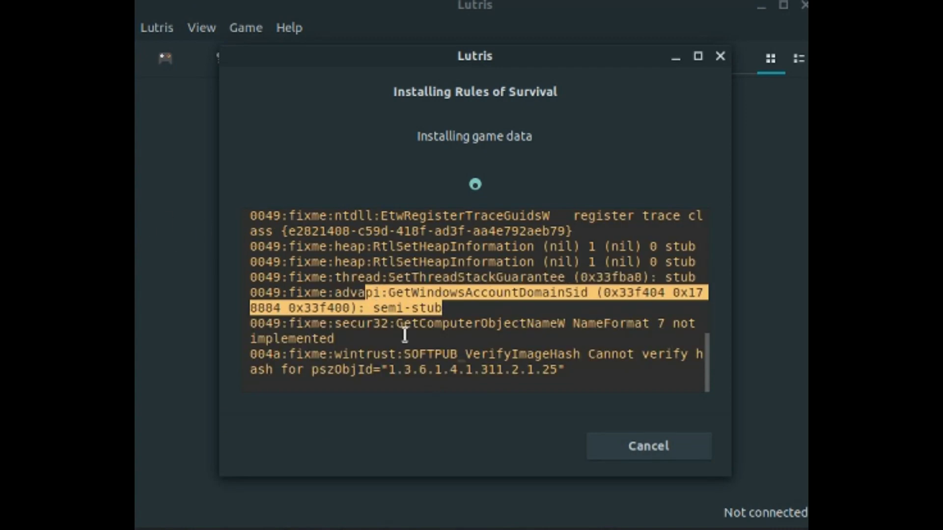
click(407, 331)
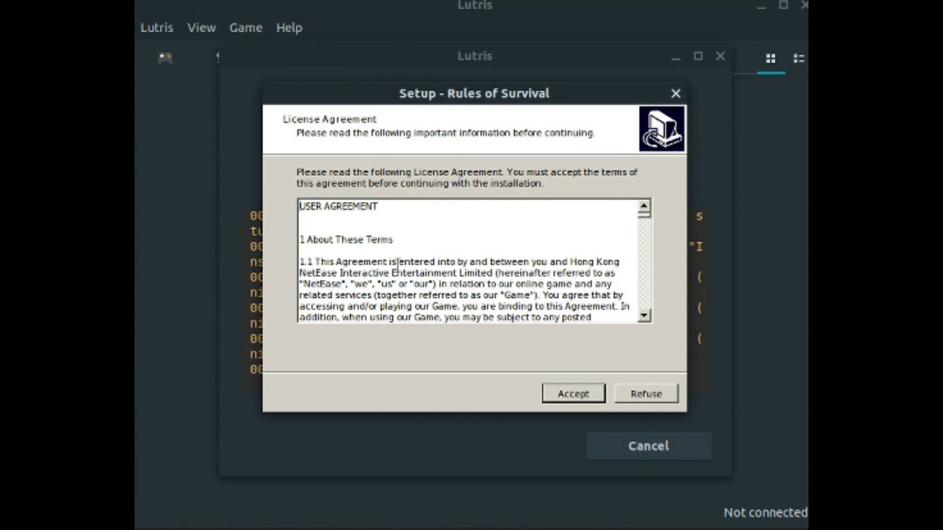
Step: Read through the license agreement in the Rules of Survival setup and accept it
scroll(393, 267, down, 5)
scroll(391, 238, up, 1)
scroll(394, 235, up, 3)
scroll(391, 241, down, 3)
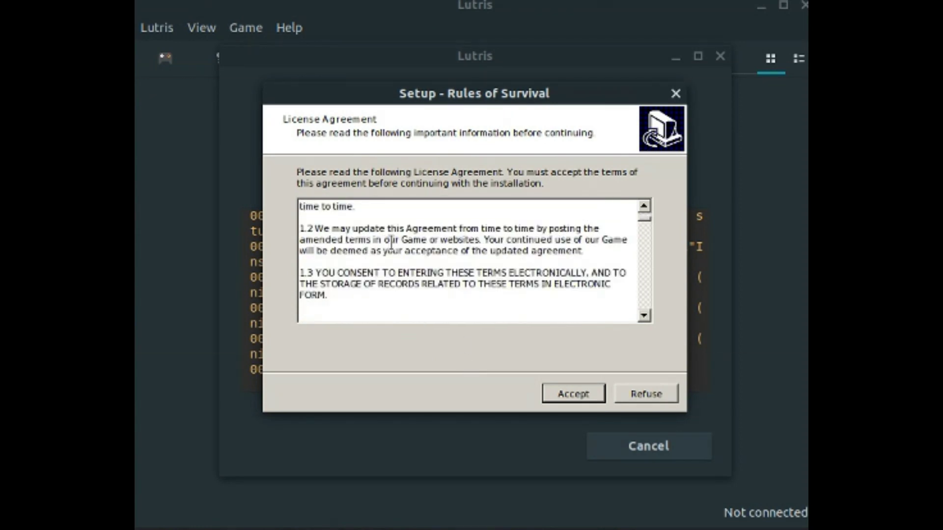
scroll(392, 241, down, 10)
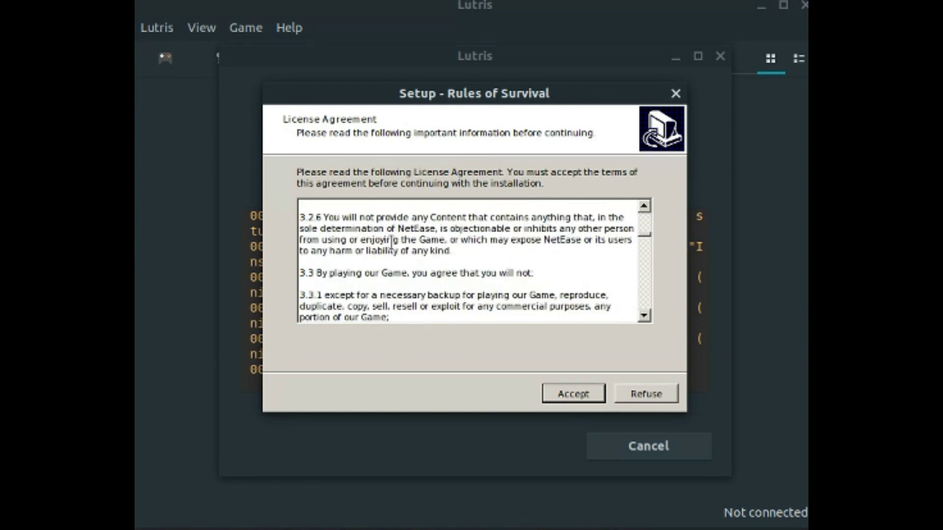
scroll(391, 241, down, 3)
scroll(392, 241, down, 3)
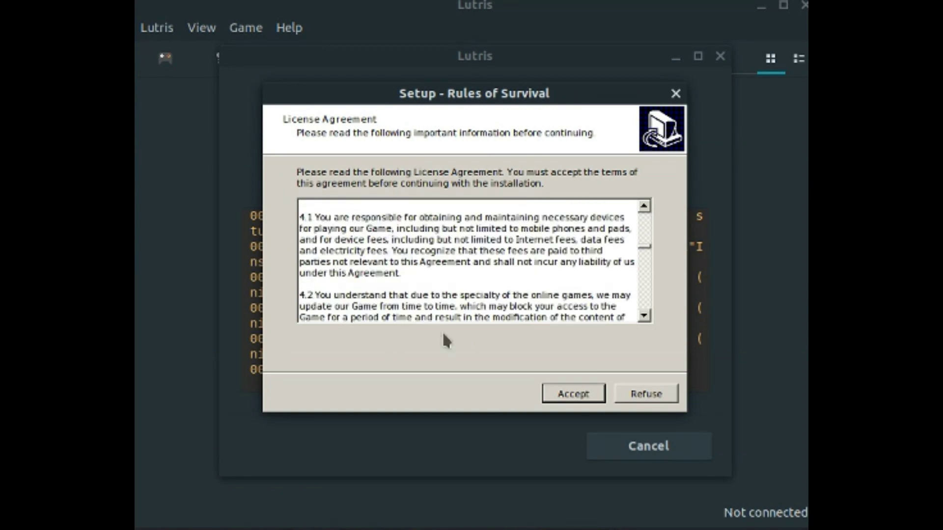
click(585, 399)
Step: Review the installation notes, including the disk space requirement, and continue to the destination selection
scroll(417, 218, down, 3)
scroll(417, 218, up, 3)
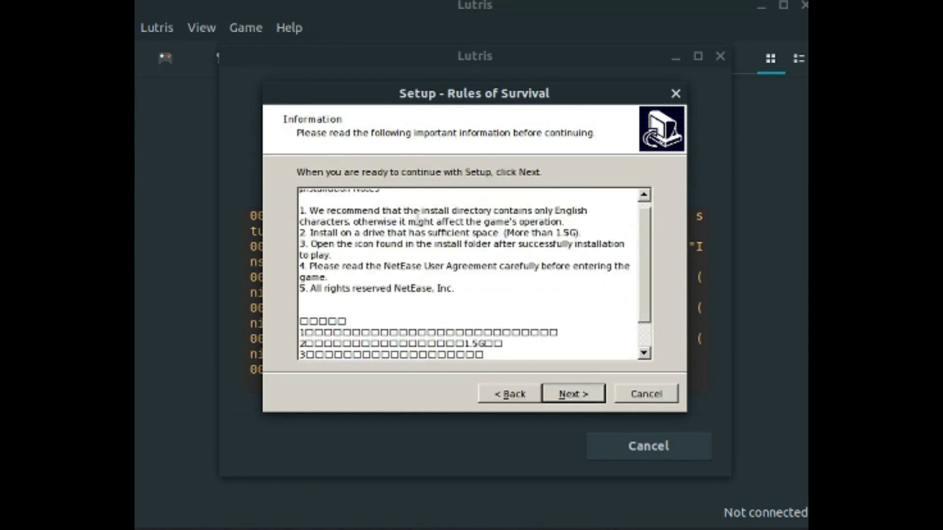
scroll(421, 253, down, 3)
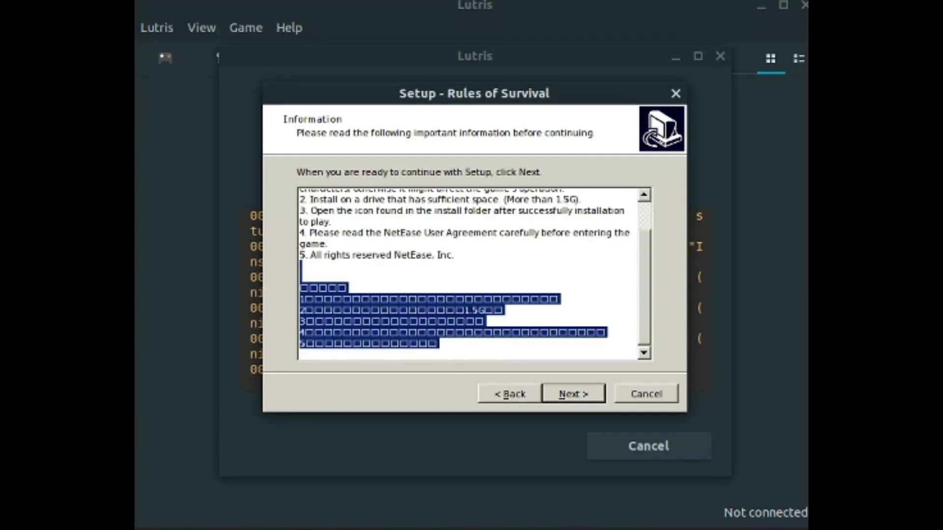
drag(440, 344, 143, 273)
click(470, 270)
scroll(467, 270, up, 2)
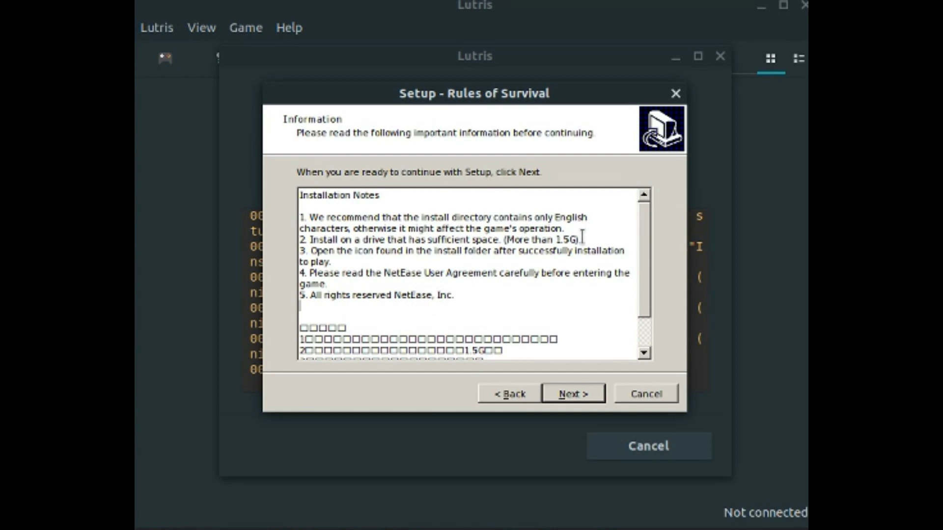
drag(585, 239, 393, 248)
click(412, 250)
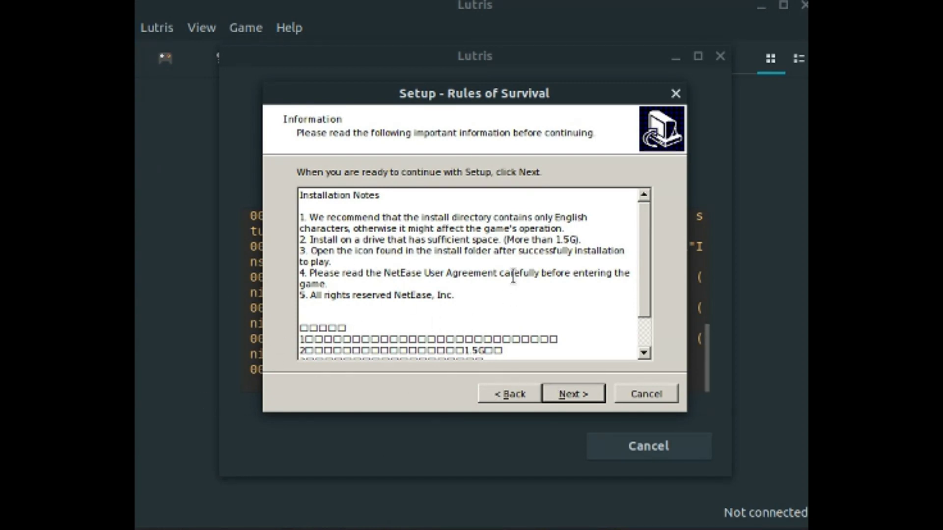
click(563, 397)
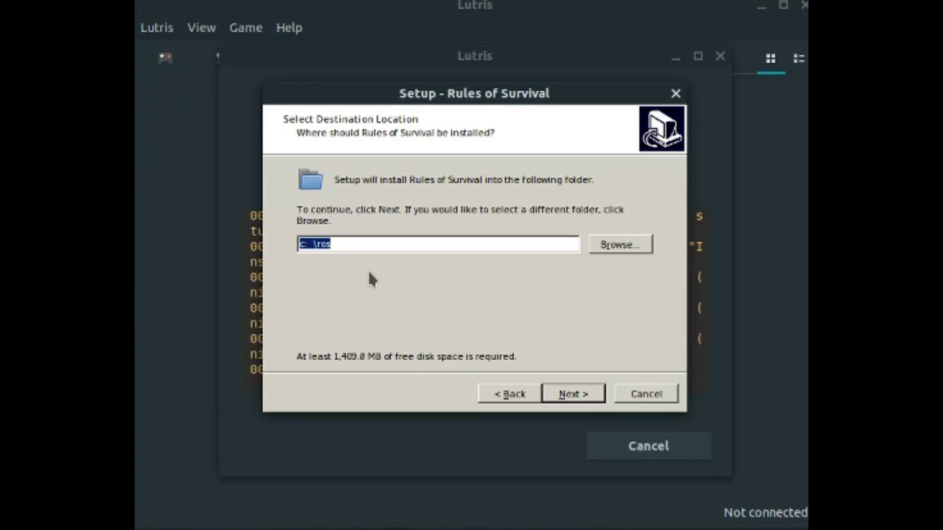
Step: Keep c:\ros as the destination folder, leave out the desktop shortcut, and run the game's installation
click(328, 244)
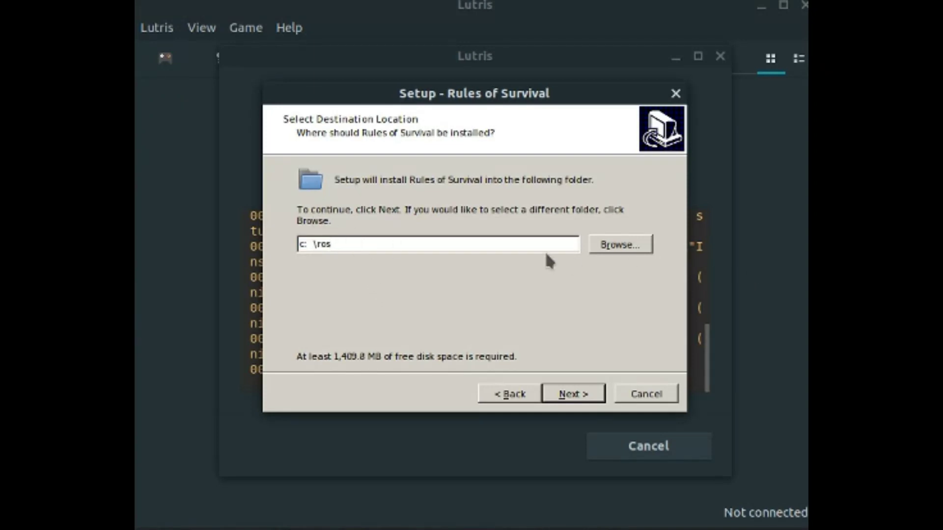
click(600, 248)
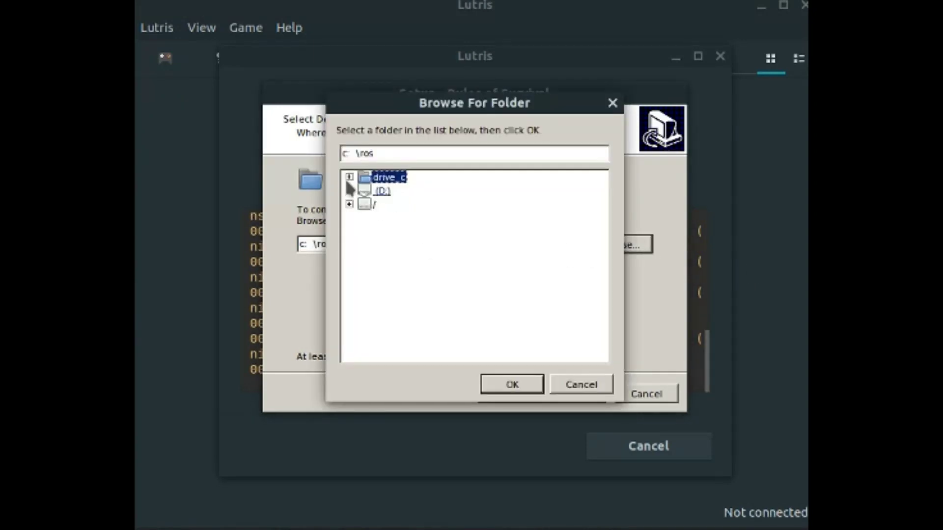
click(570, 385)
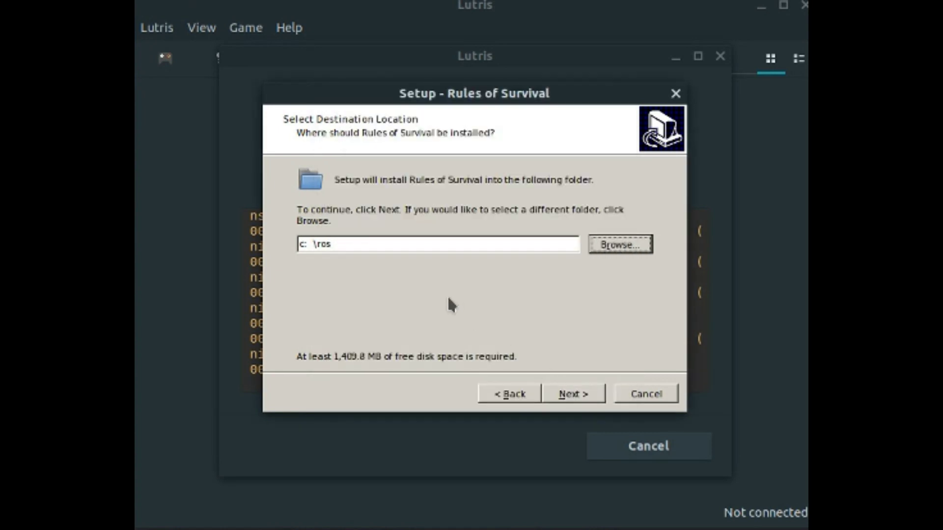
click(565, 396)
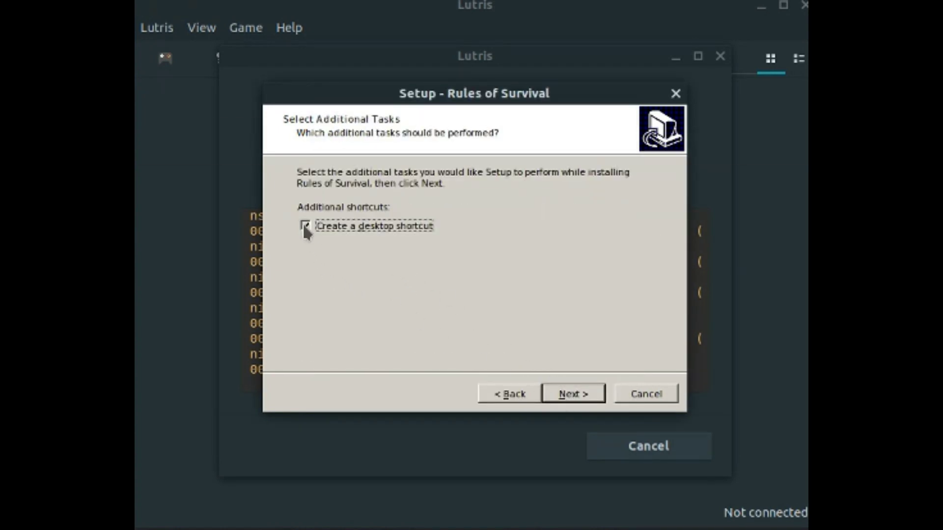
click(551, 394)
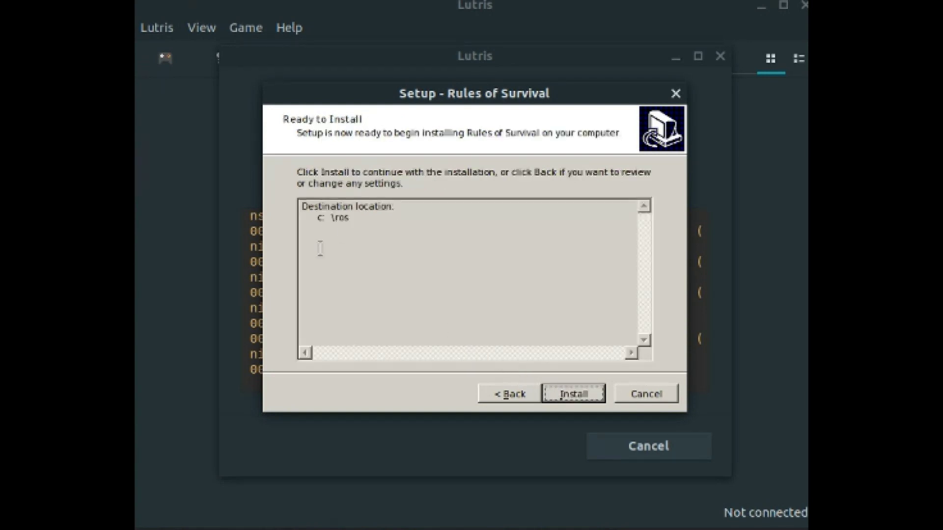
click(558, 398)
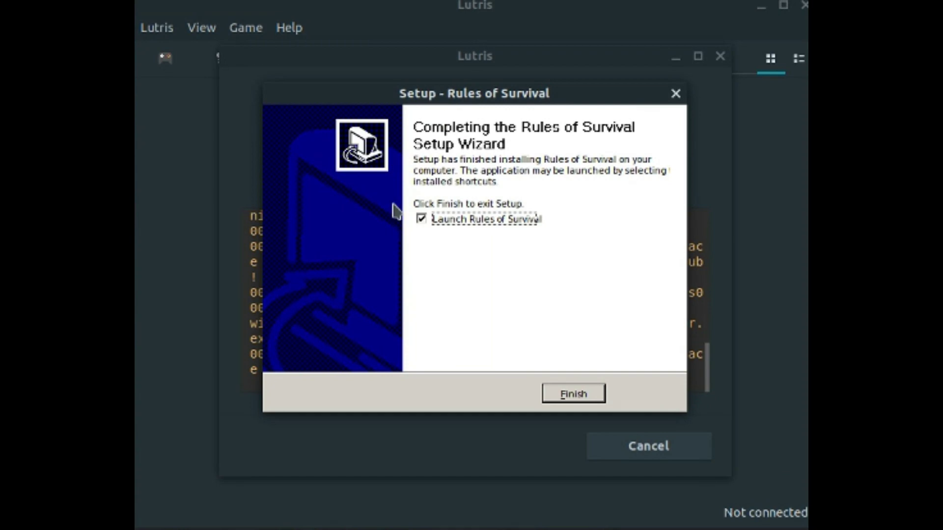
Step: Turn off launching Rules of Survival on exit and finish the setup wizard
click(421, 219)
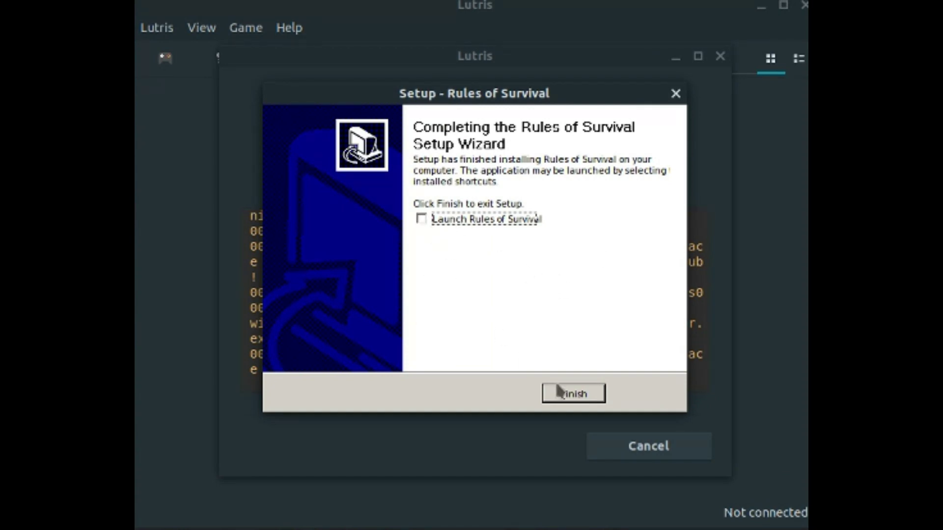
click(571, 399)
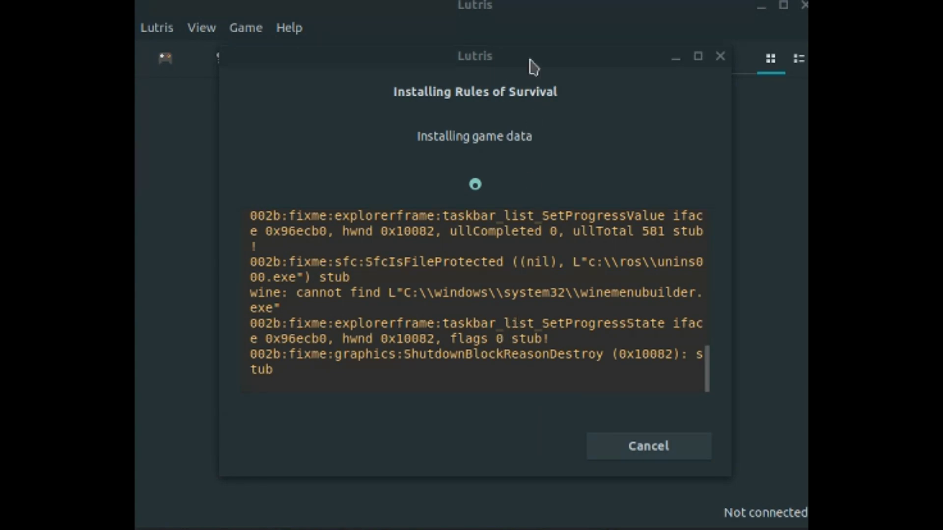
drag(525, 49, 525, 109)
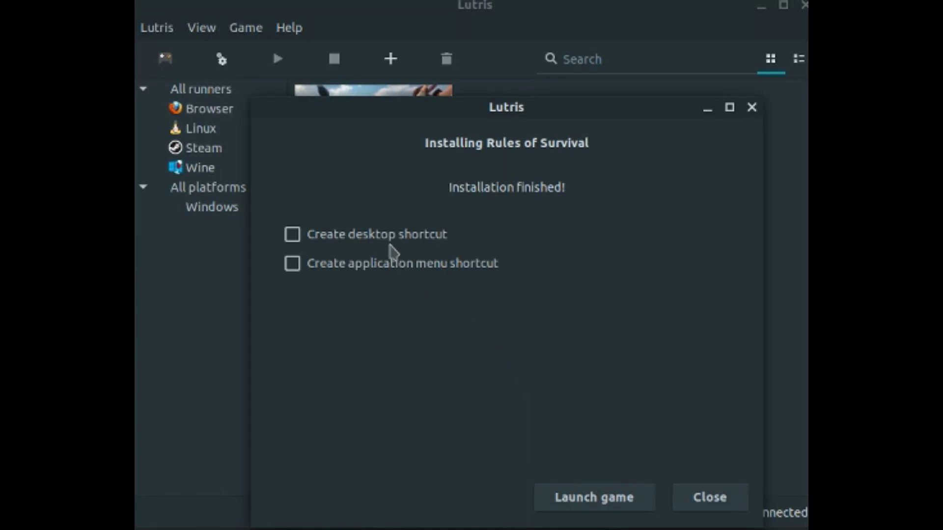
click(378, 244)
click(376, 246)
click(376, 263)
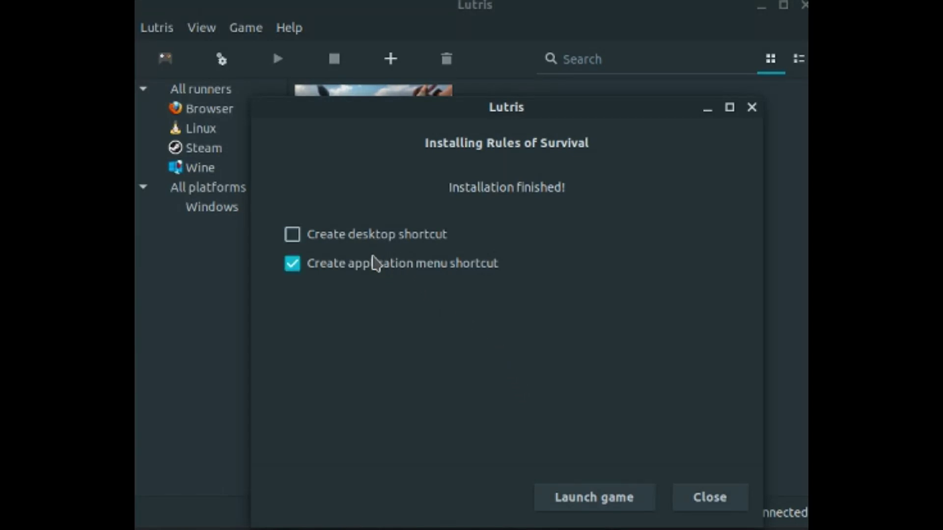
click(376, 264)
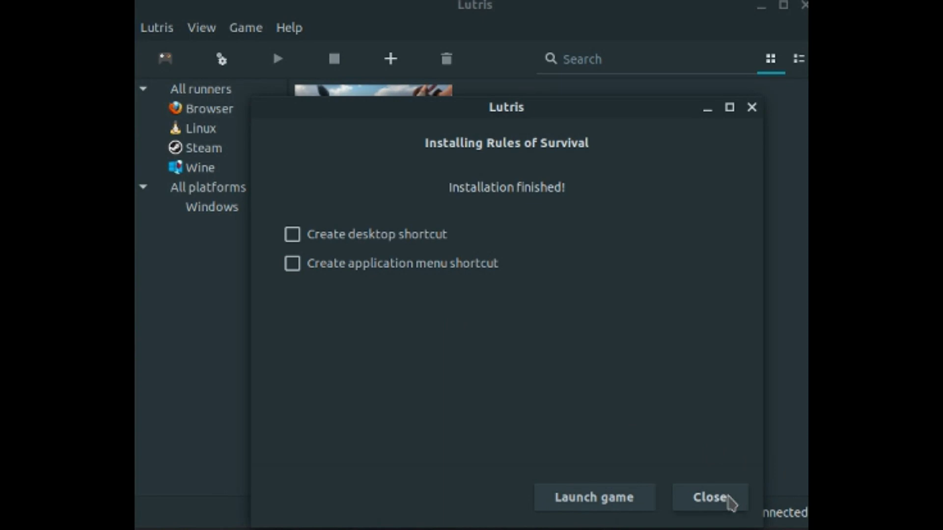
Step: Close the finished Lutris installation dialog and launch Rules of Survival from the game library
click(711, 498)
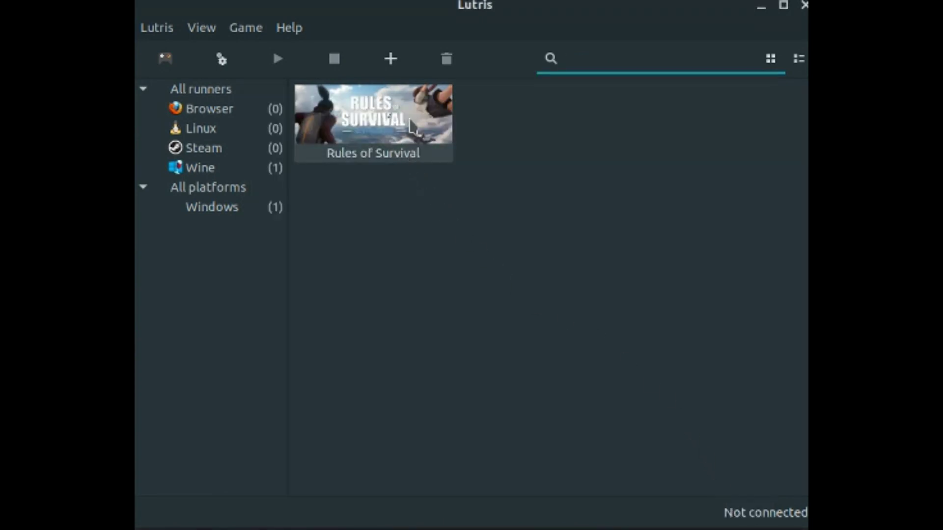
click(412, 126)
click(280, 59)
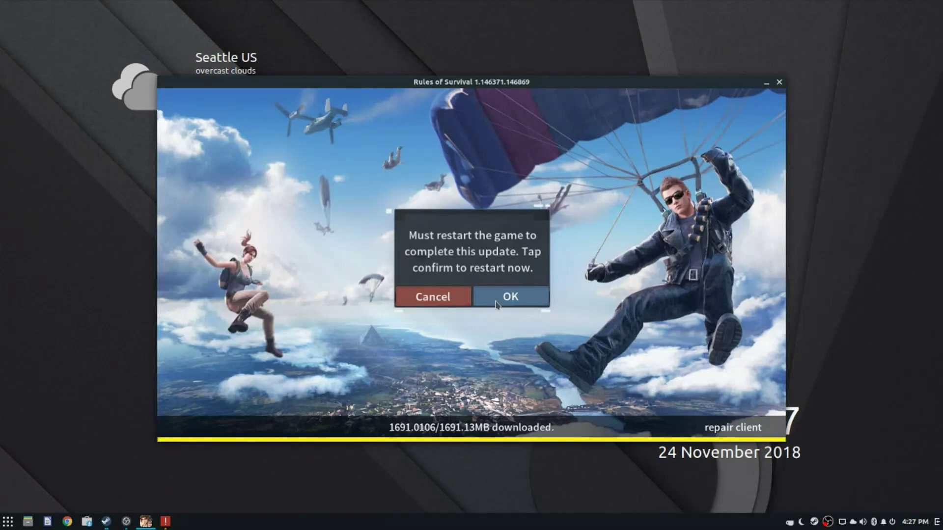
Step: Confirm the restarts that complete the Rules of Survival update, close the Ubuntu dialog, and reposition and reopen the game window
click(497, 306)
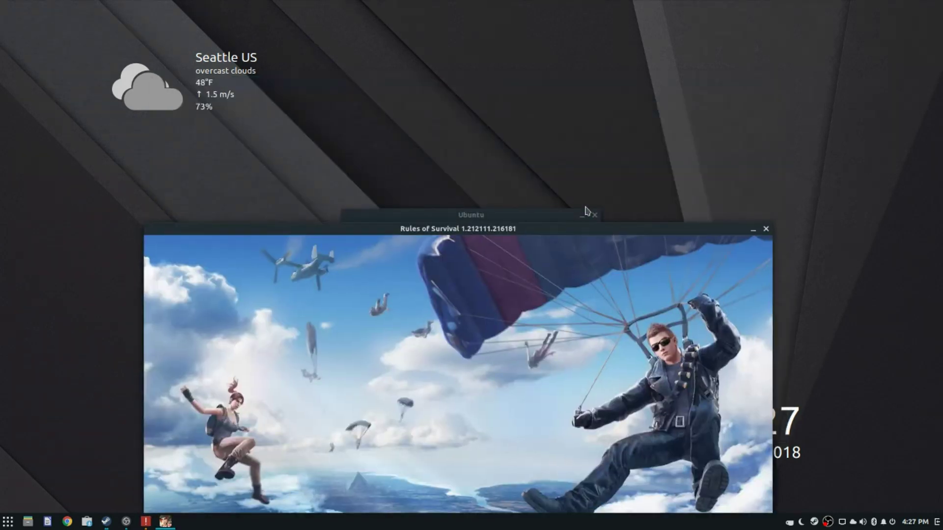
click(595, 214)
drag(573, 227, 602, 66)
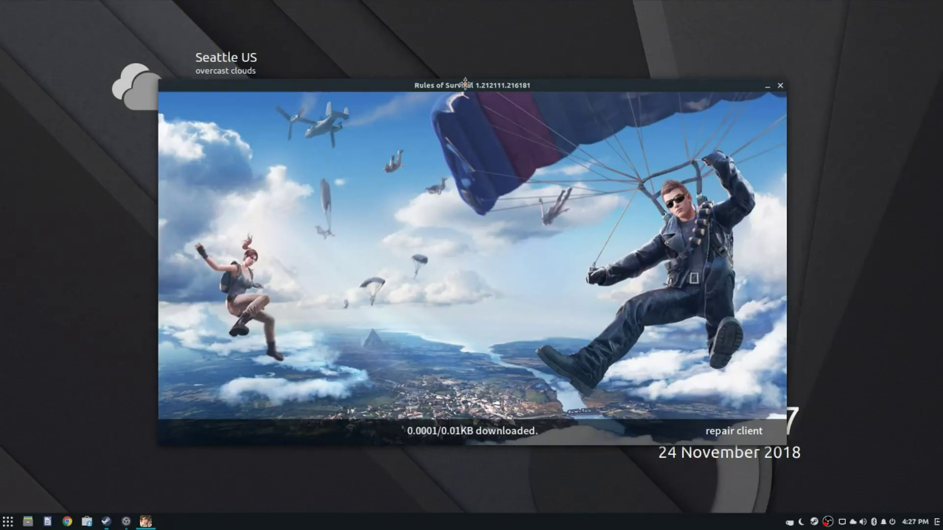
drag(465, 83, 475, 81)
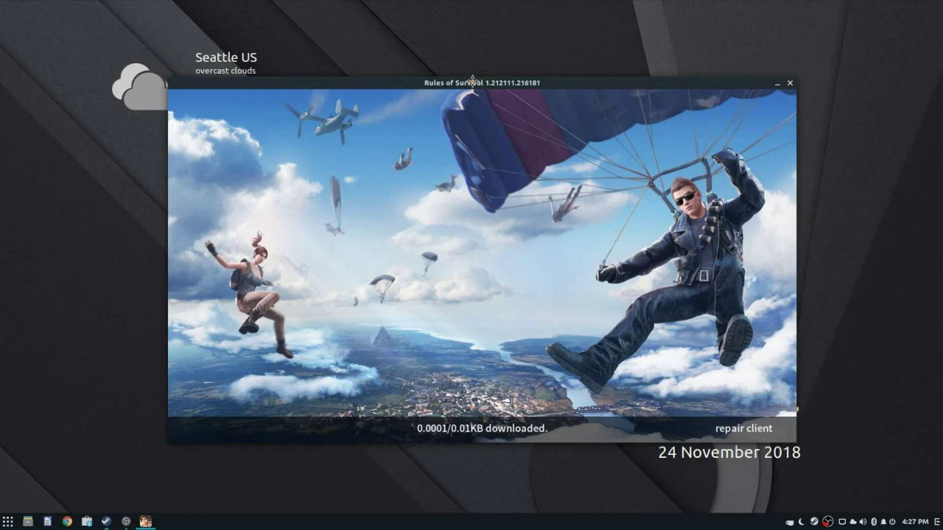
click(499, 301)
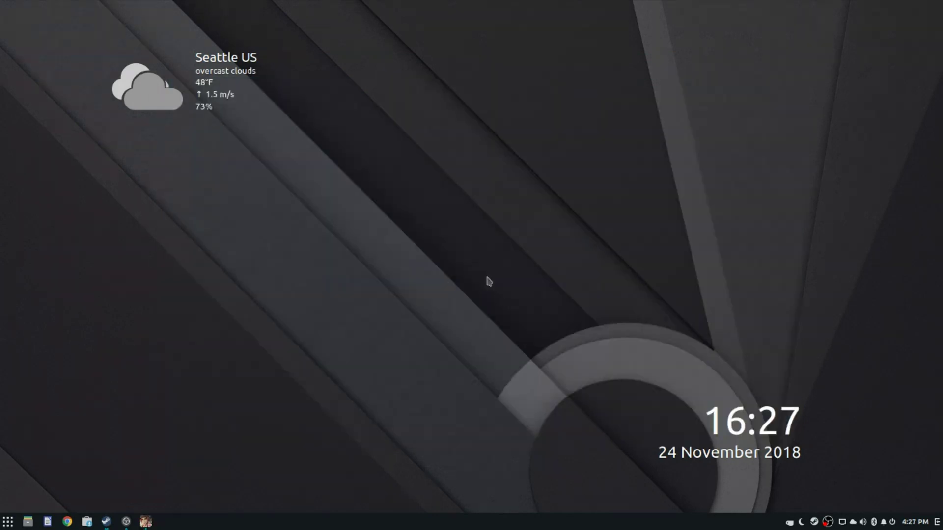
click(153, 521)
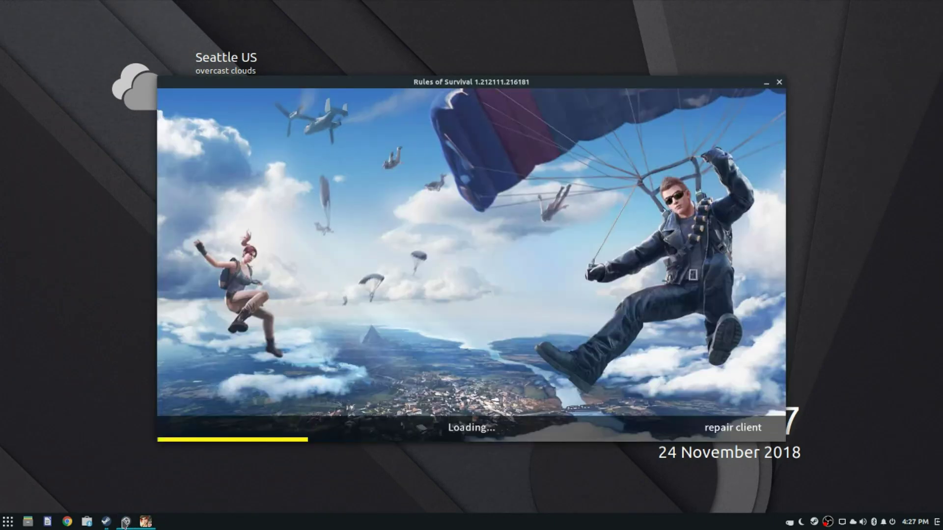
Step: Switch to OBS, lower the Desktop Audio volume to -inf dB, and minimize OBS
click(126, 521)
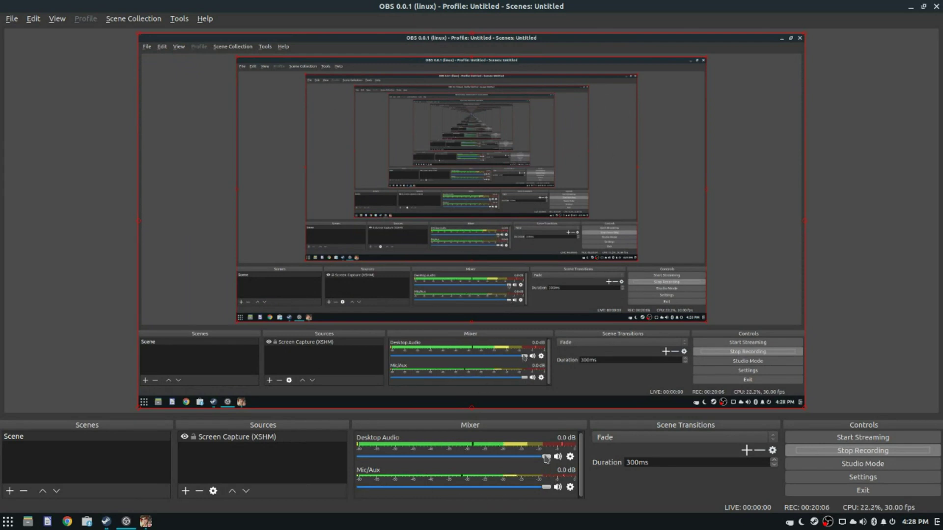
drag(546, 458, 358, 457)
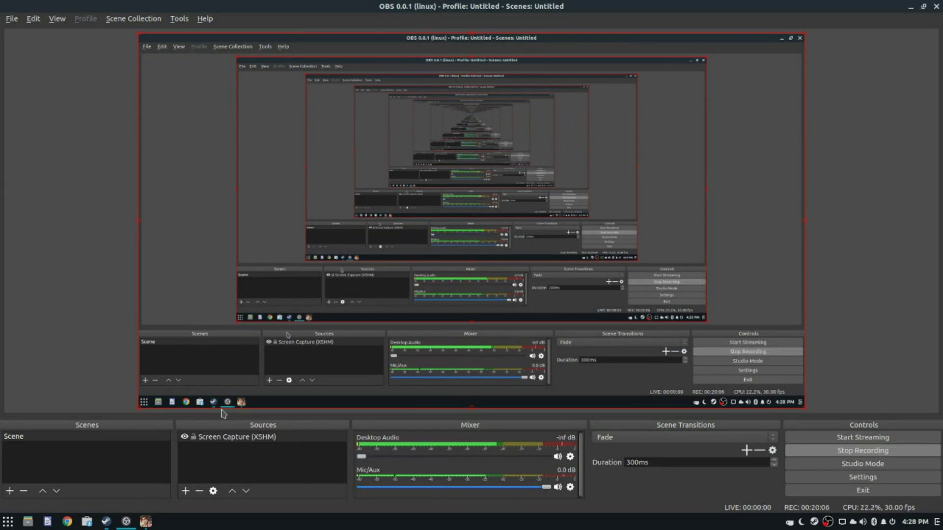
click(910, 8)
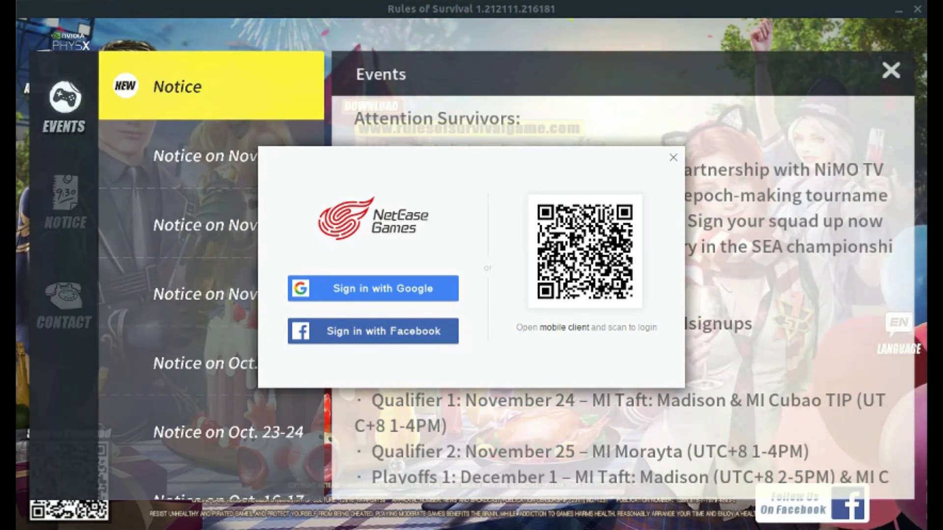
Step: Skim the NetEase privacy policy in the game and accept it
key(alt+Tab)
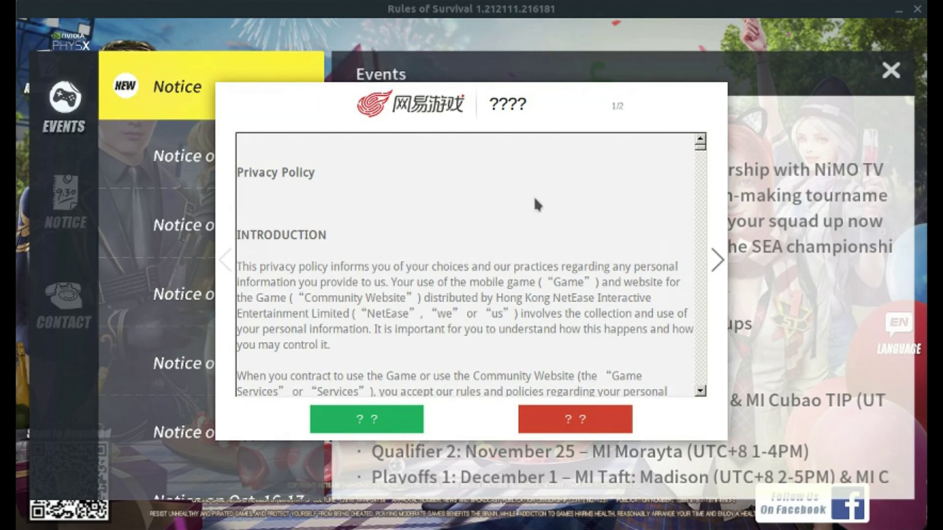
scroll(535, 195, down, 15)
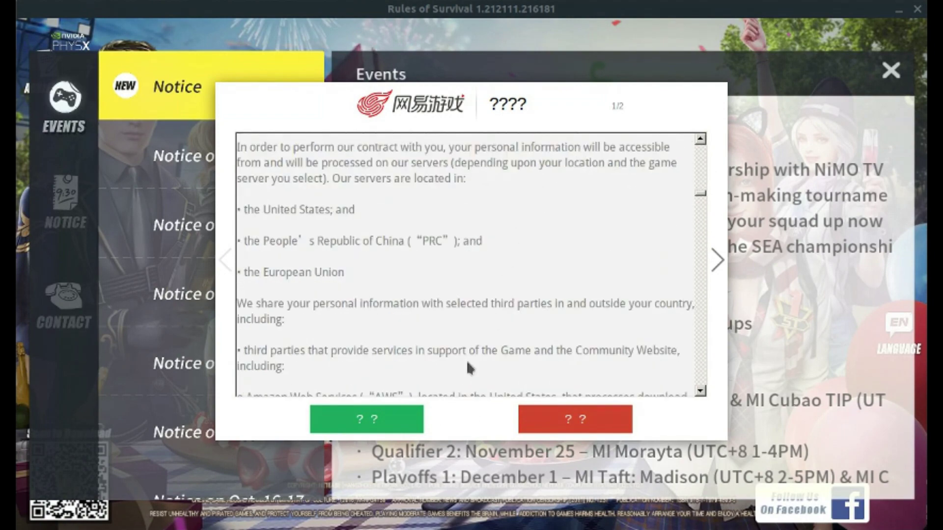
scroll(391, 352, down, 12)
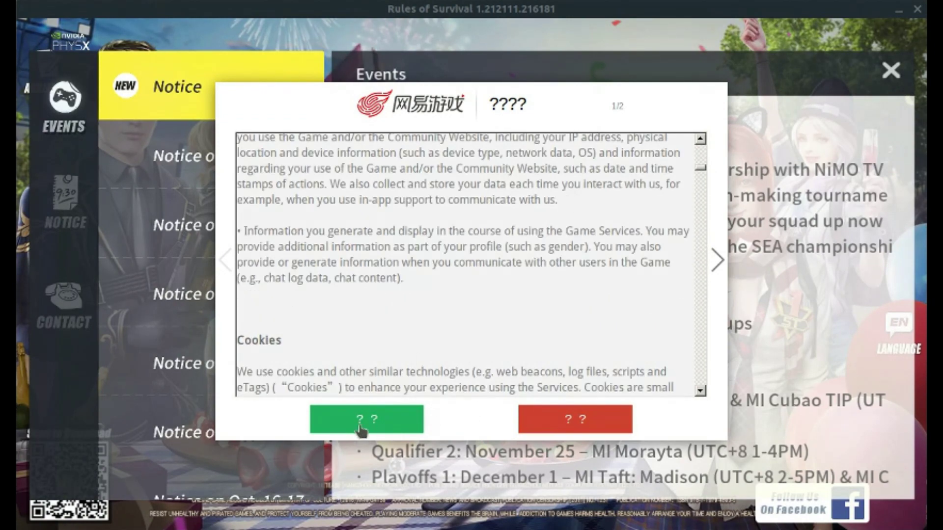
click(363, 429)
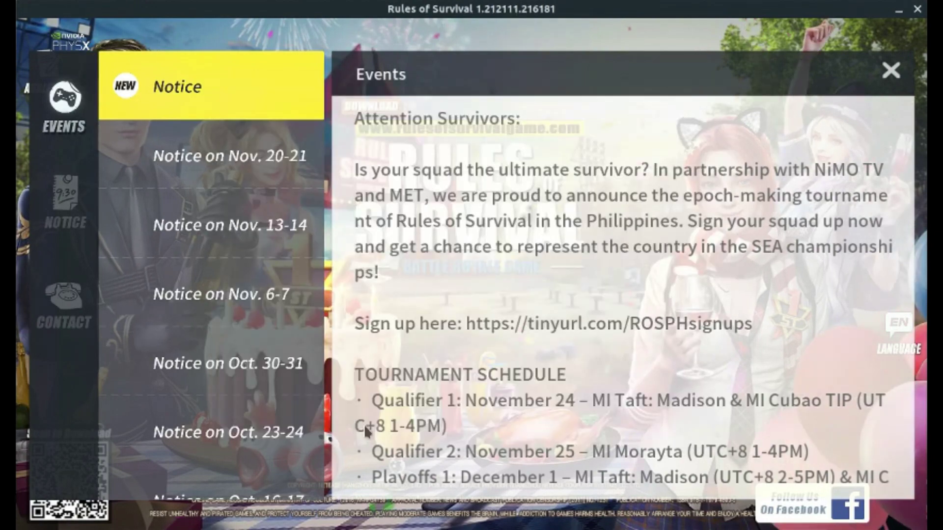
Step: Close the Events notice and choose PC-America as the game server
click(892, 71)
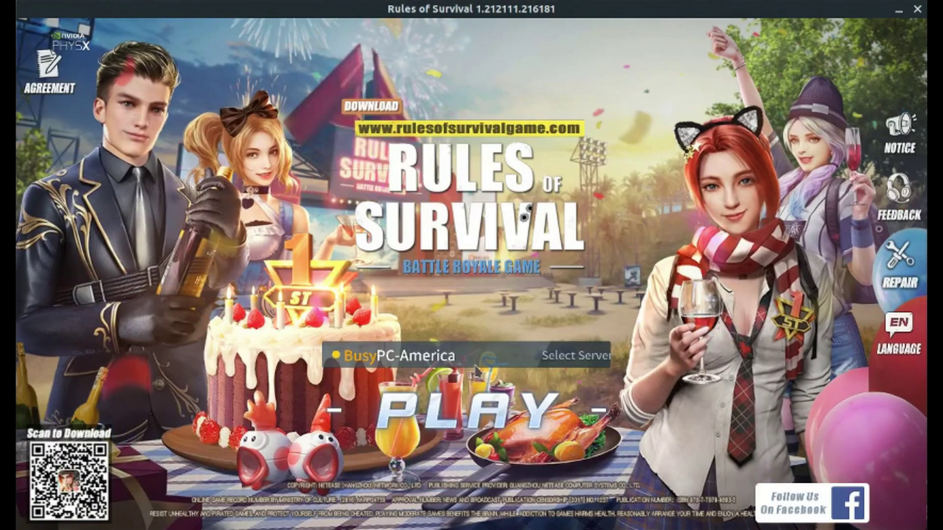
click(370, 363)
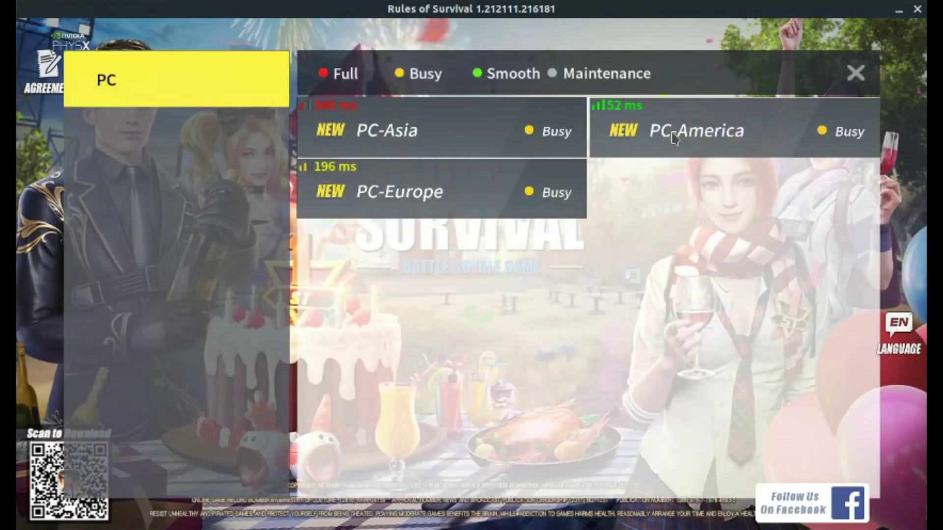
click(737, 131)
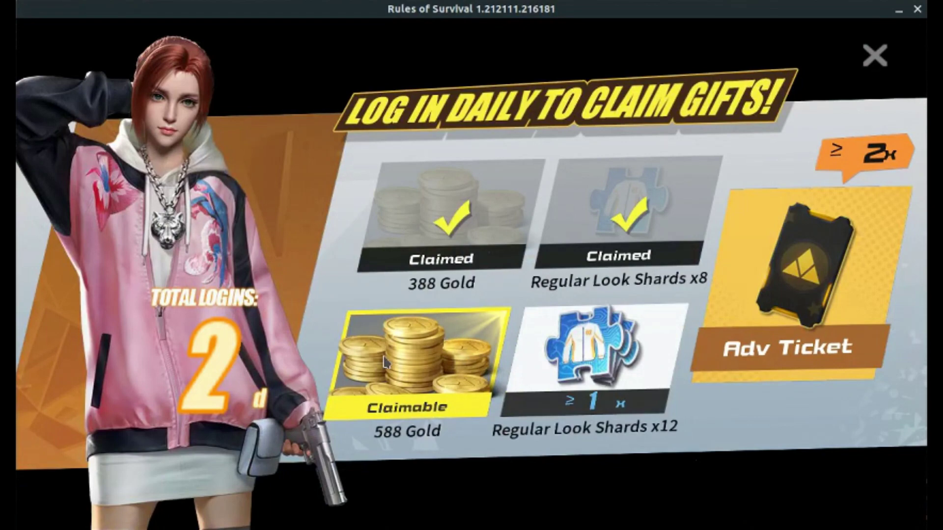
Step: Claim the 588 Gold daily login reward and dismiss the gift screens to reach the game lobby
click(416, 409)
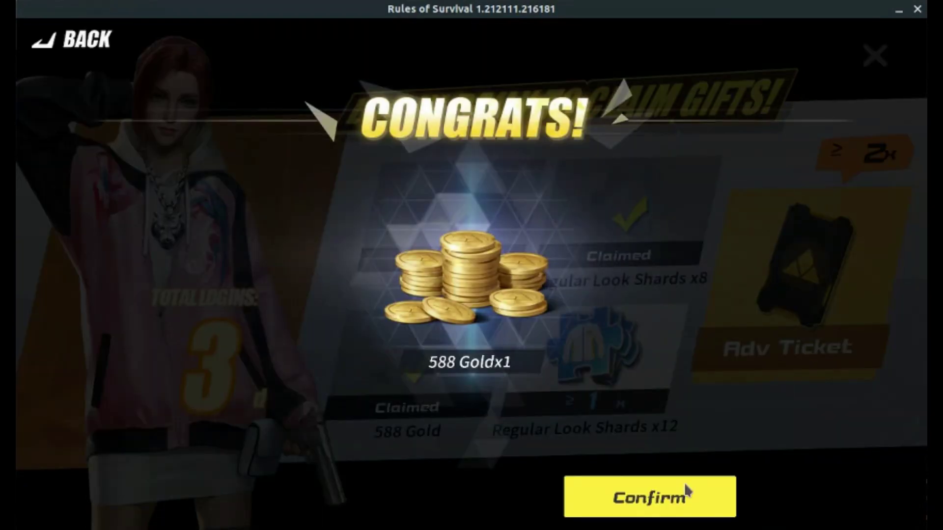
click(687, 491)
click(874, 56)
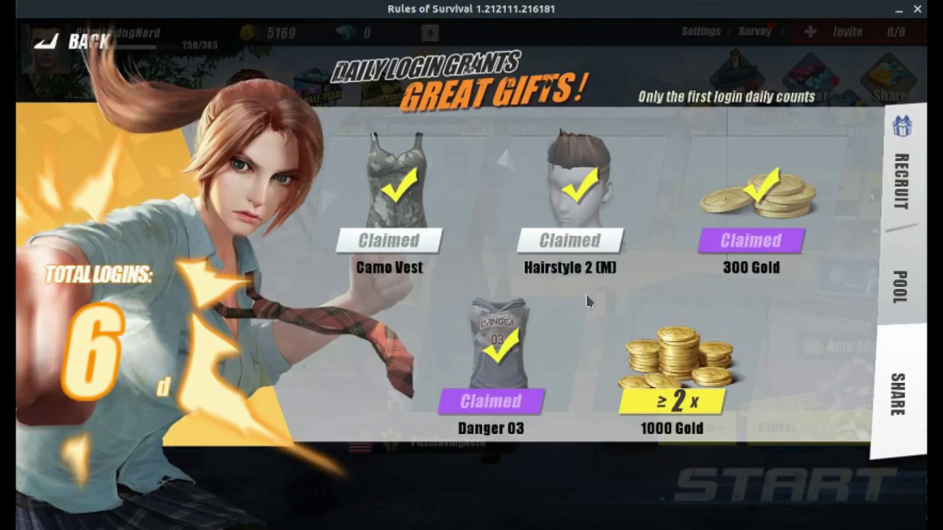
click(595, 83)
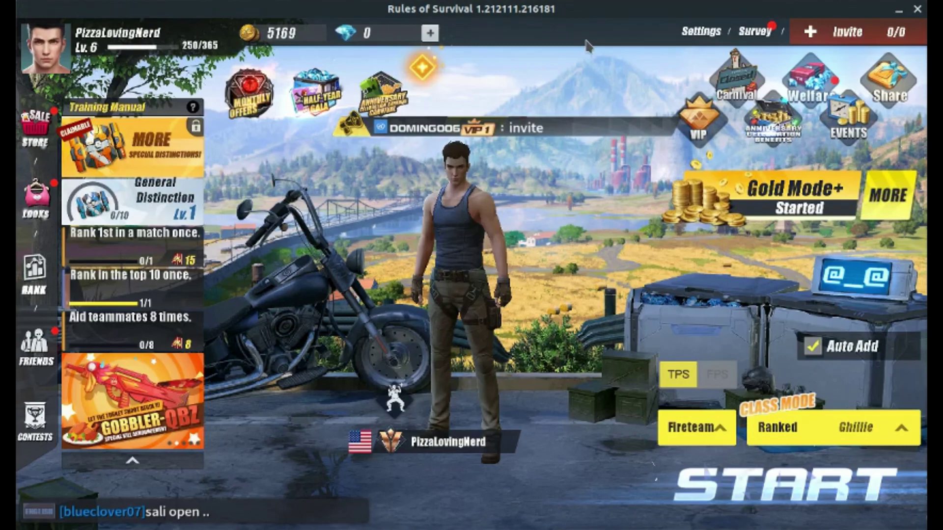
Step: Turn on Fullscreen in the game's graphics settings and return to the lobby
click(710, 35)
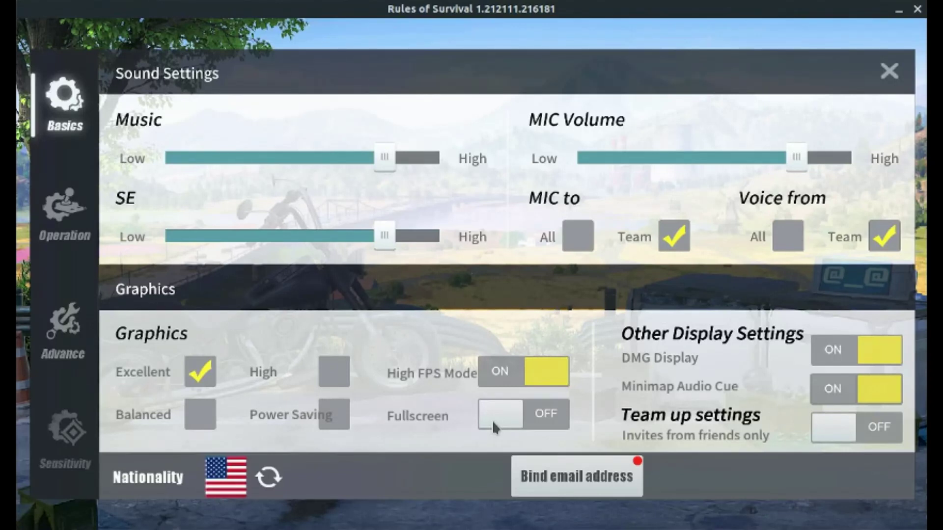
click(492, 420)
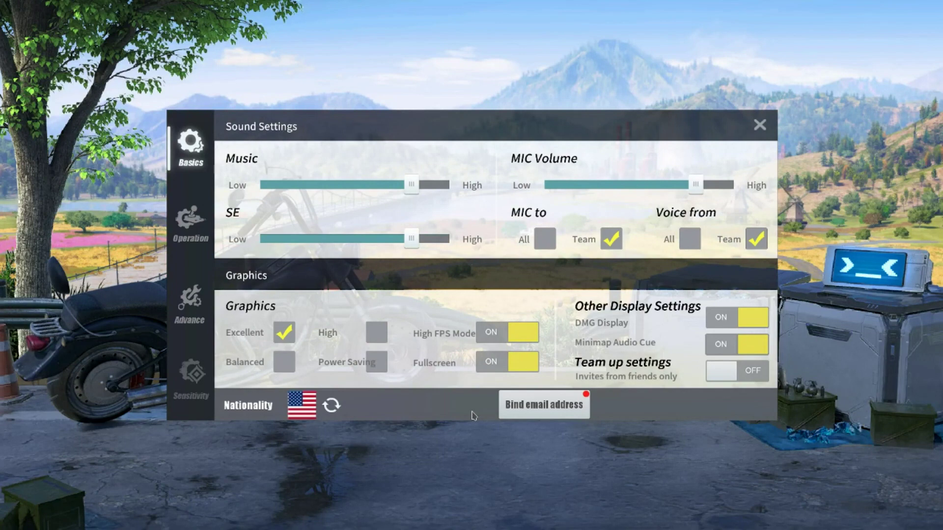
click(760, 124)
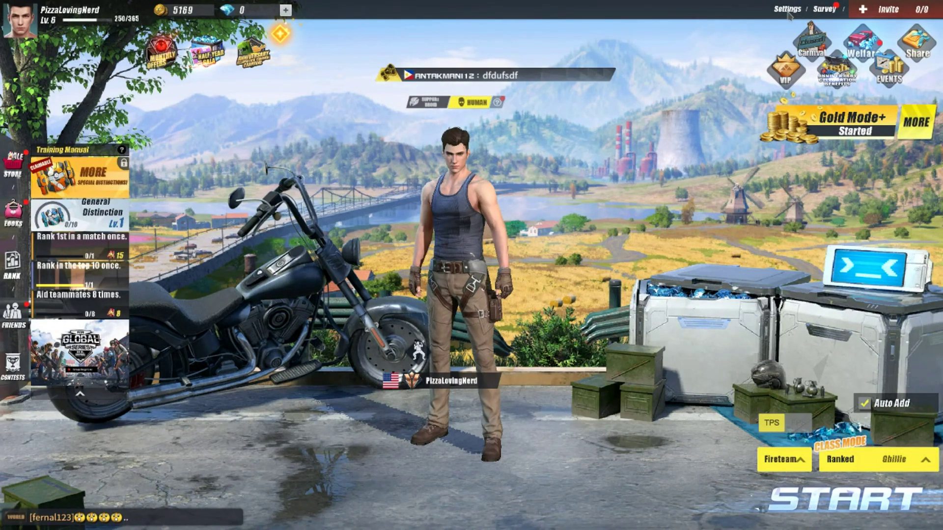
Step: Turn off Fullscreen in the game's graphics settings and minimize the game
click(788, 10)
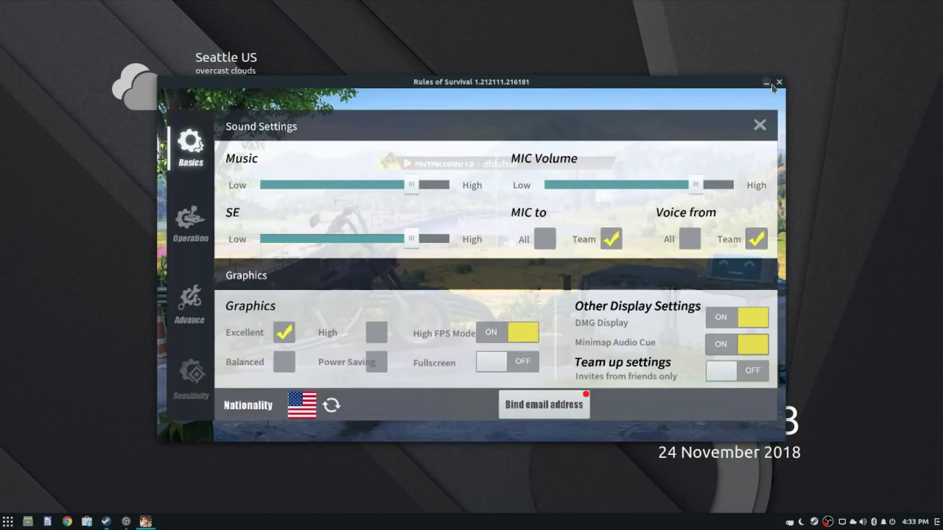
click(767, 84)
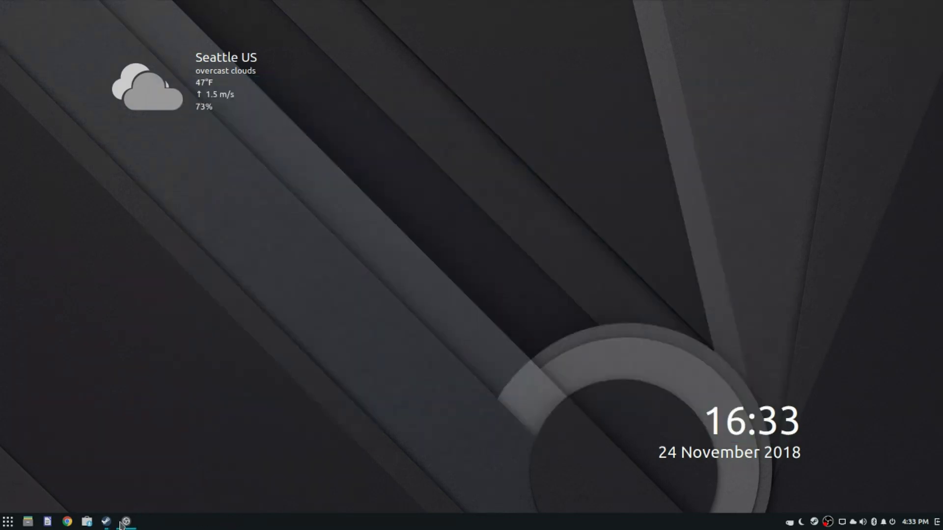
Step: Switch to OBS, restore its window from maximized, and make it taller to enlarge the preview
click(126, 522)
drag(442, 15, 457, 43)
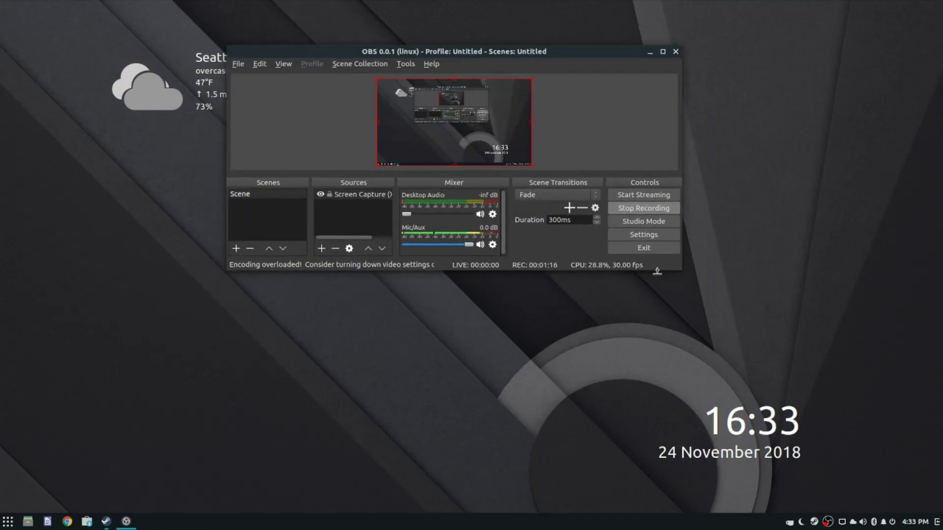
drag(681, 271, 682, 425)
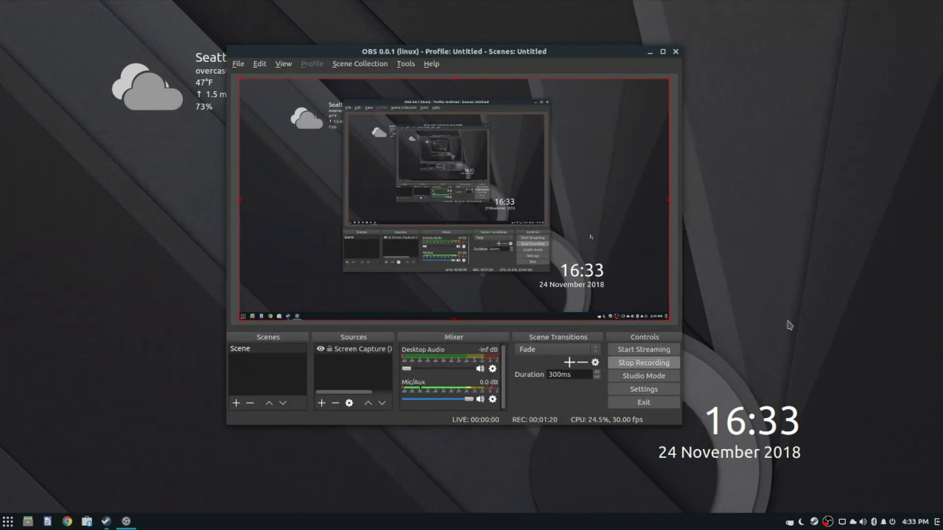